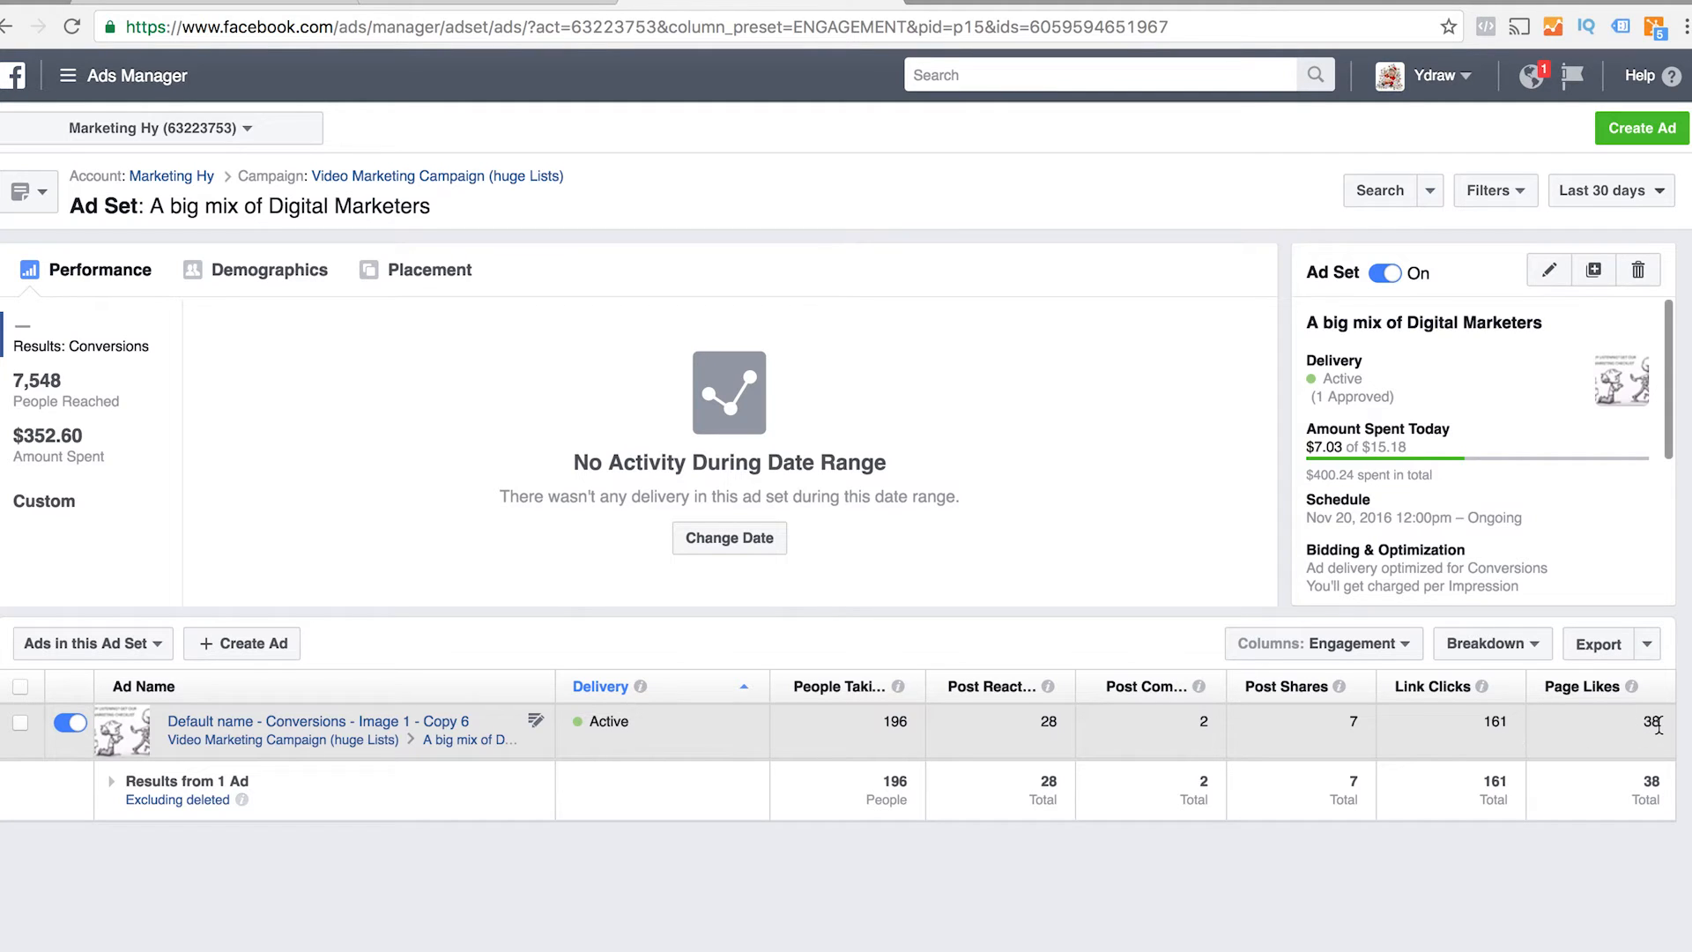
Switch the ad table to the Performance columns and check the ad's relevance score.
mouse_move(1339, 686)
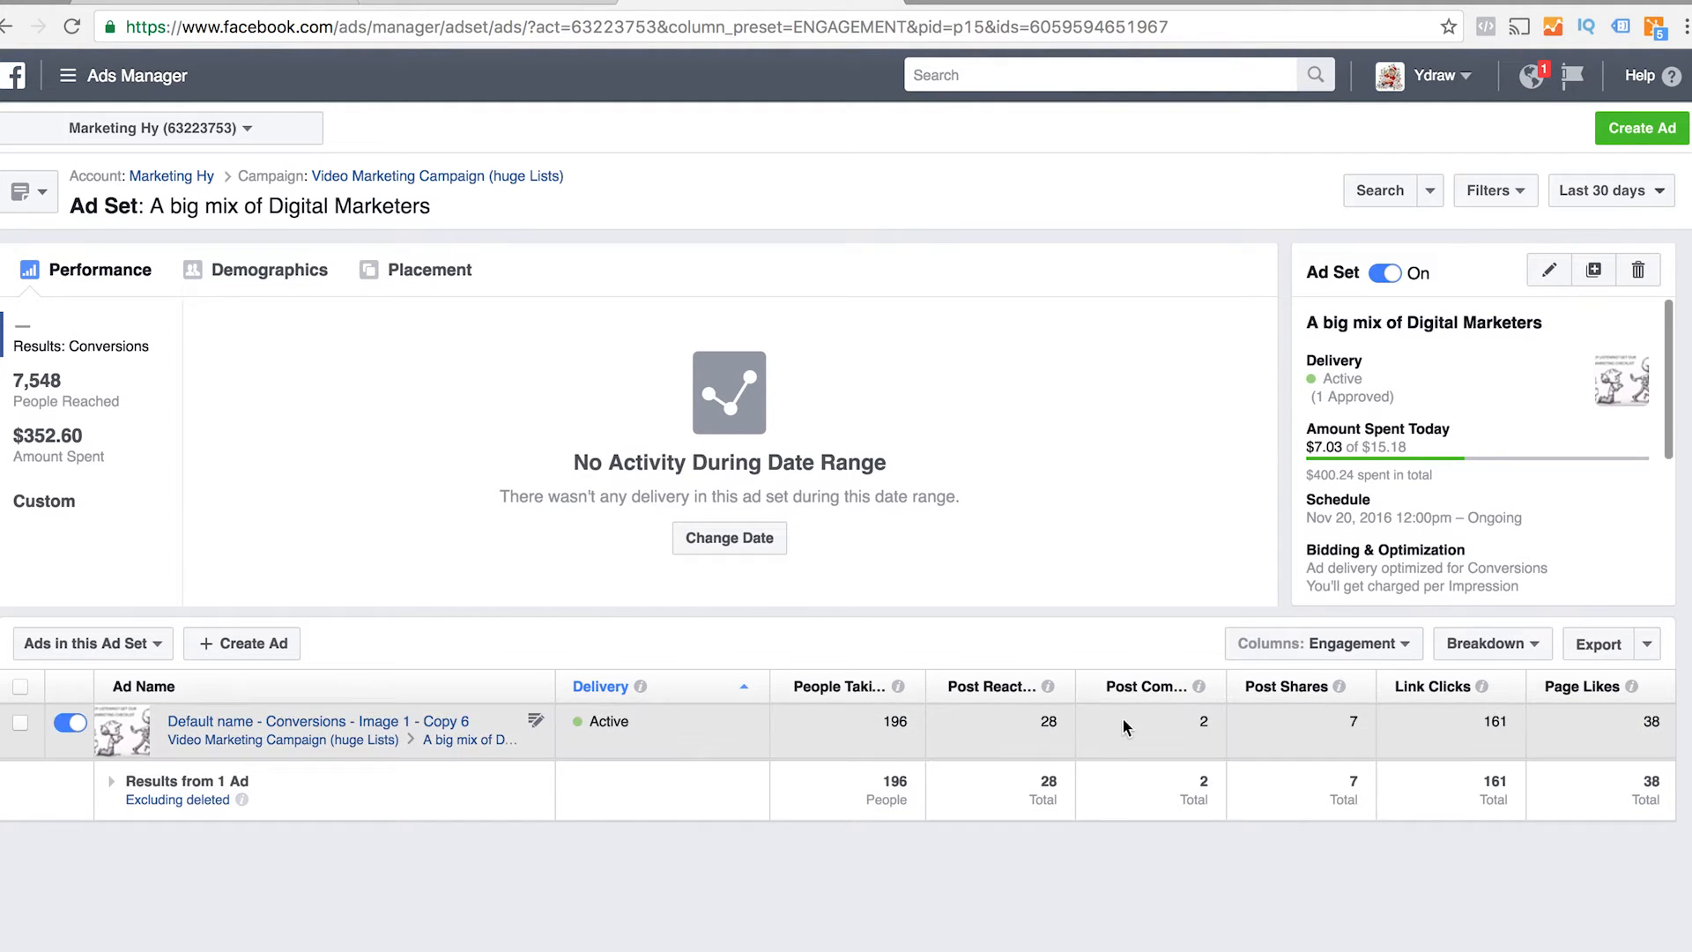
left_click(1401, 652)
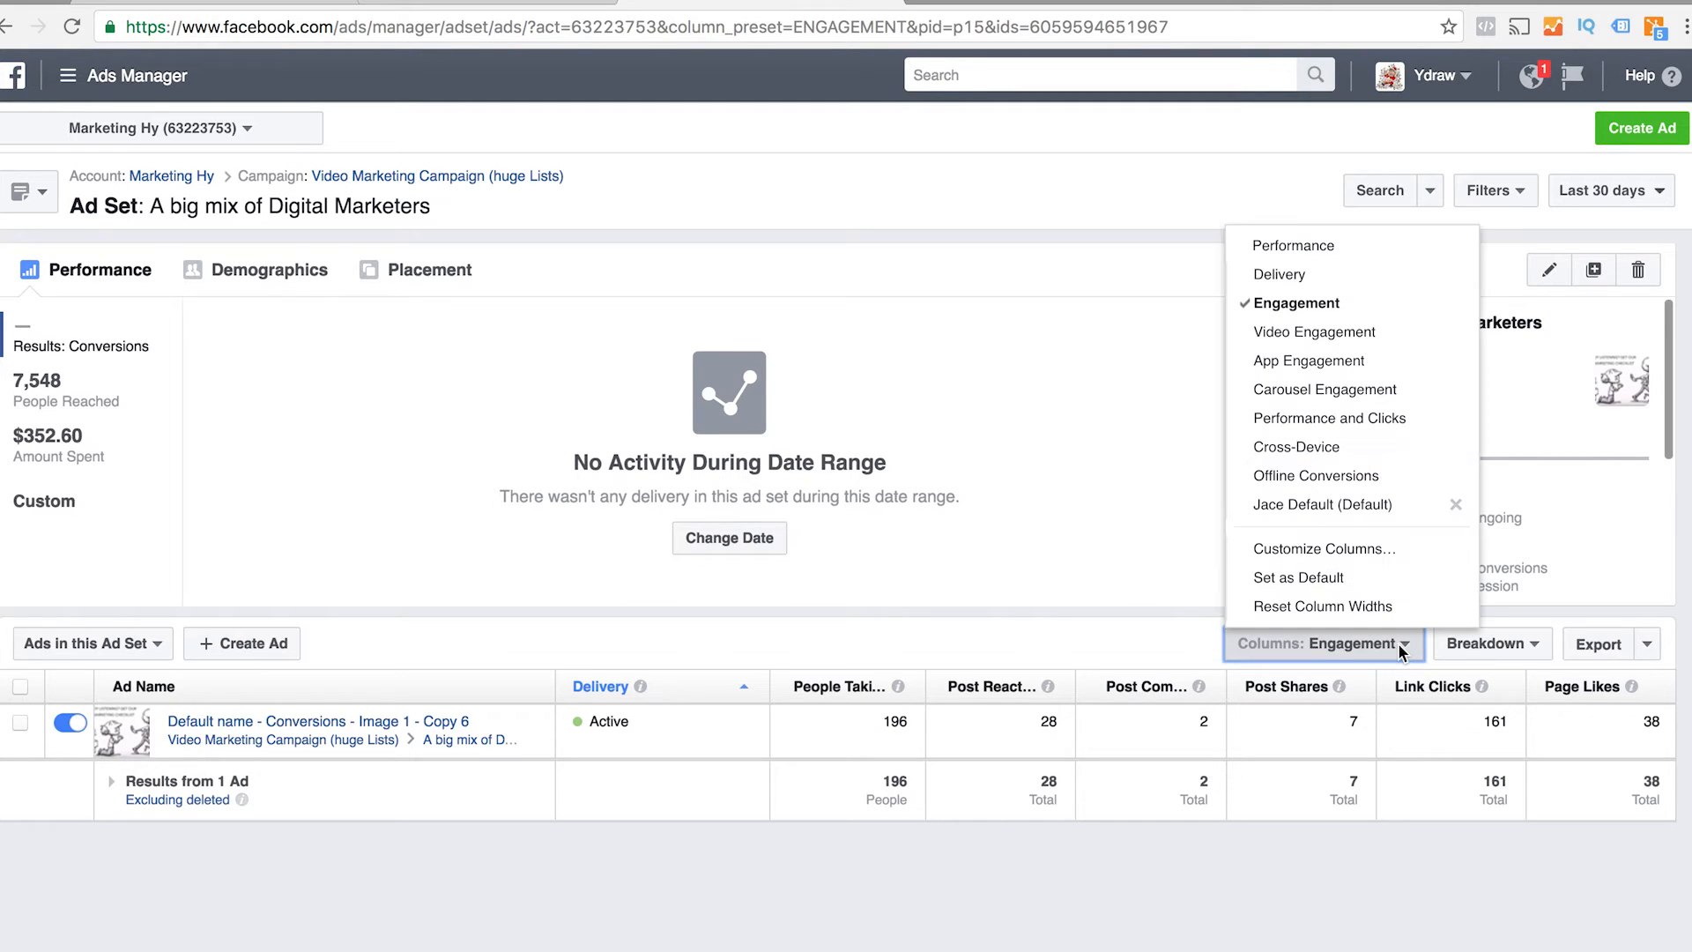
left_click(1315, 248)
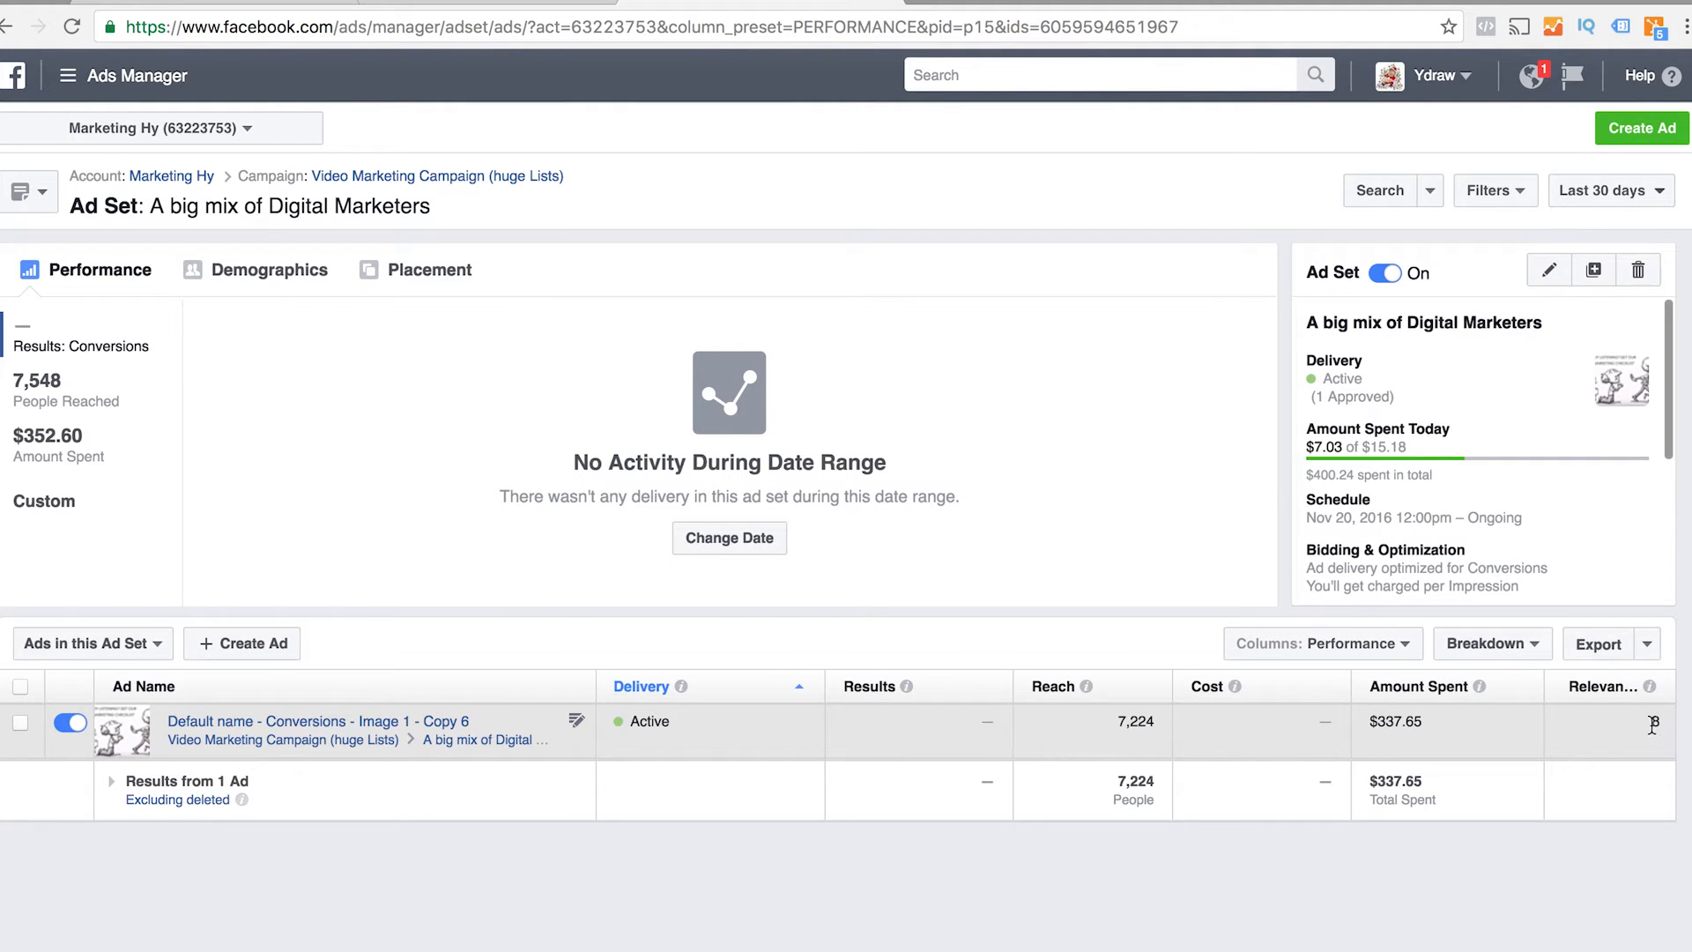
left_click_drag(1652, 724, 1657, 724)
left_click(1656, 805)
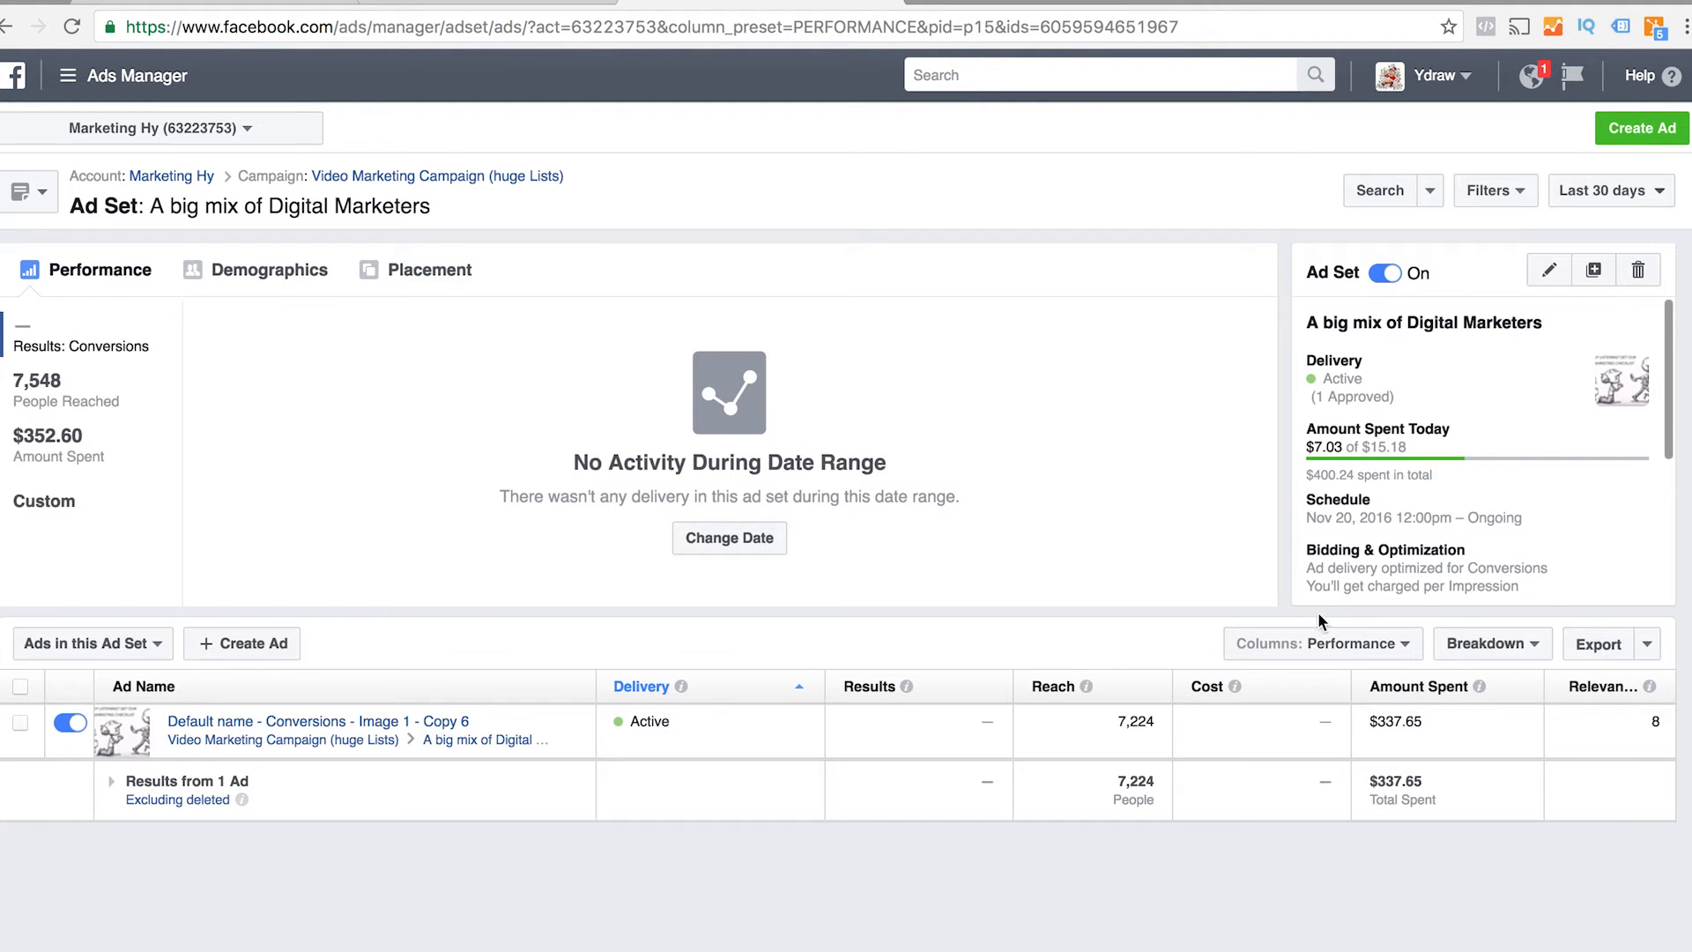
Review the ad's metrics in the Engagement columns and return the table to the Performance columns.
left_click(1339, 641)
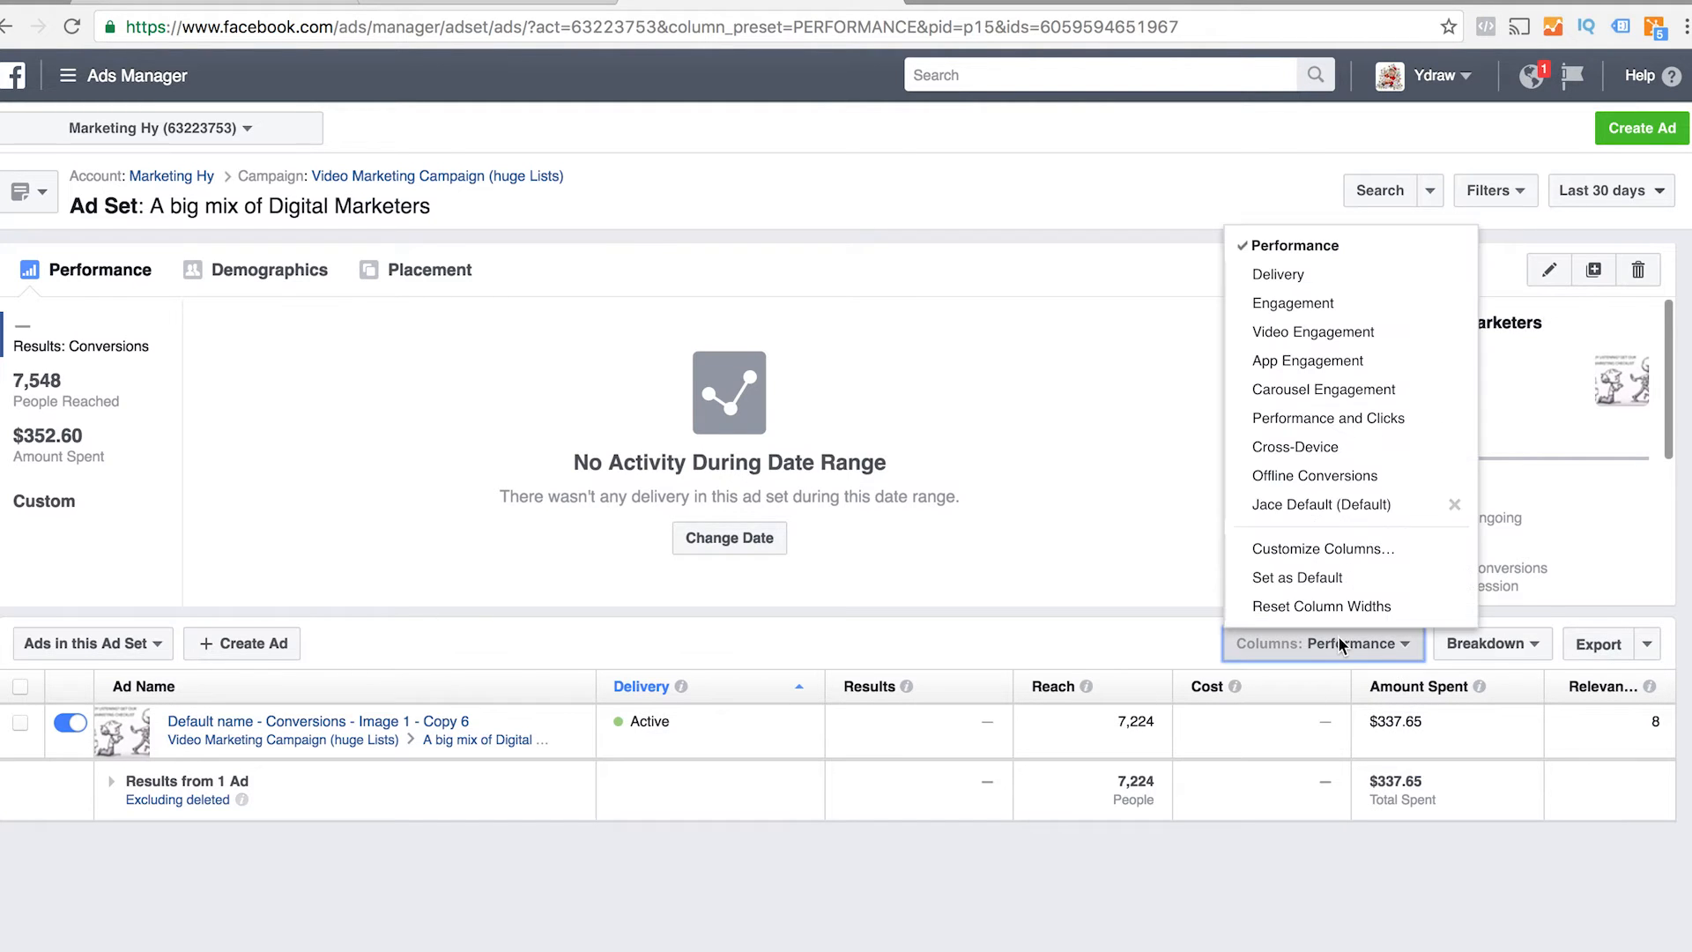
left_click(1311, 309)
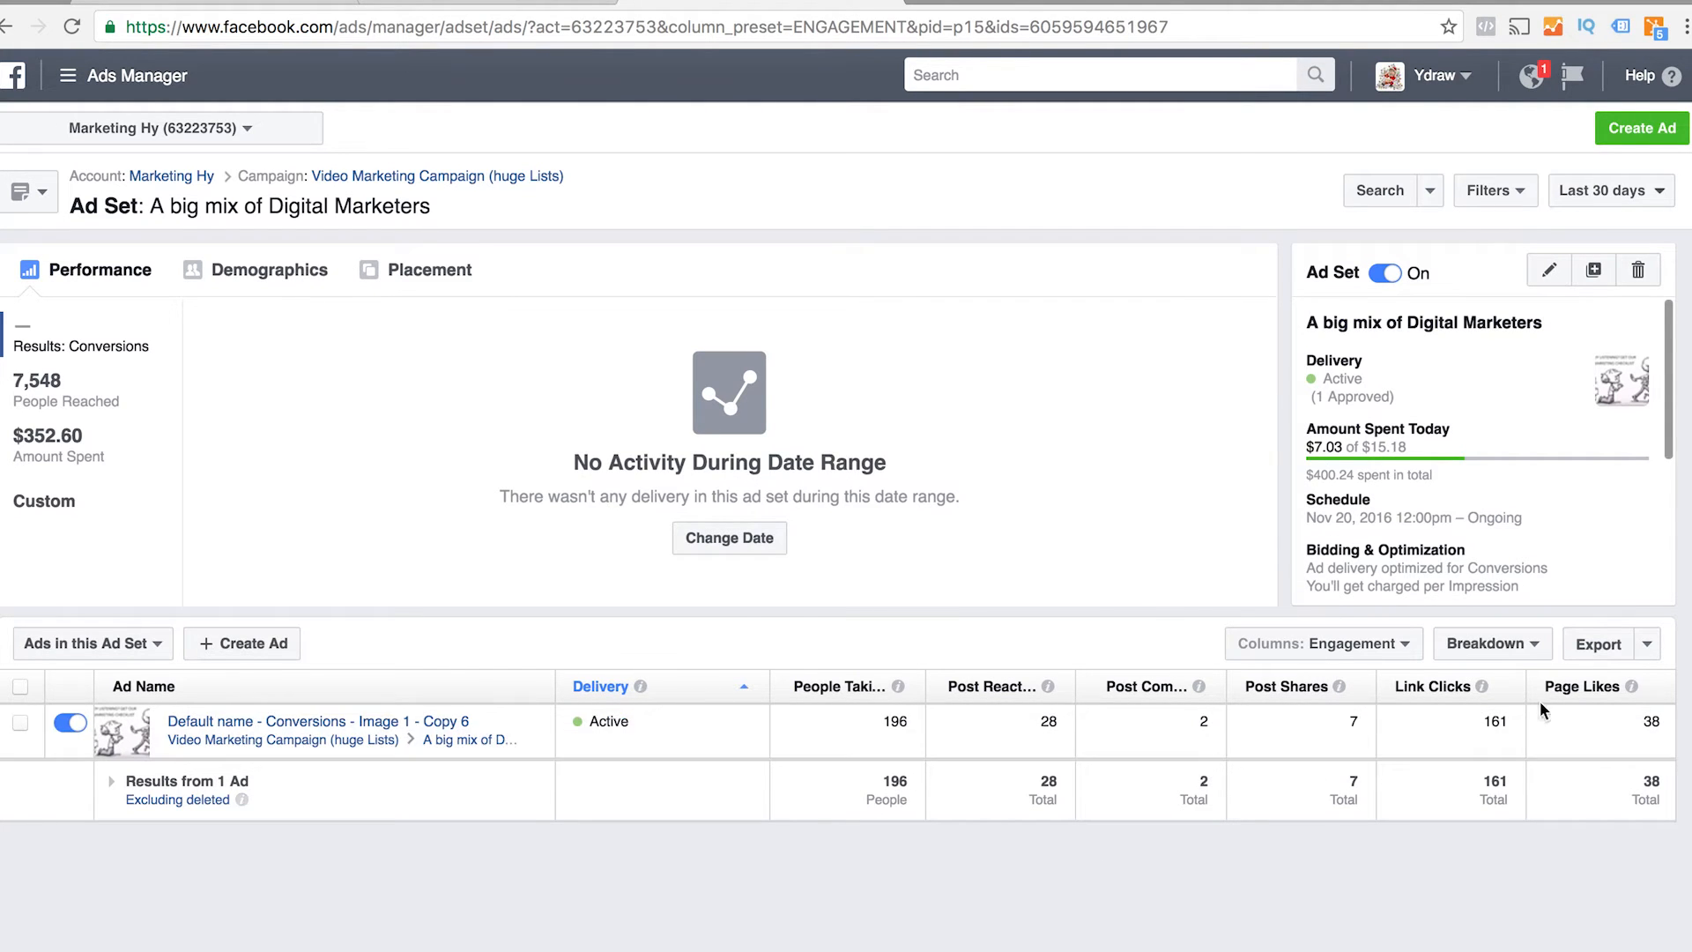
left_click(1382, 648)
left_click(1320, 241)
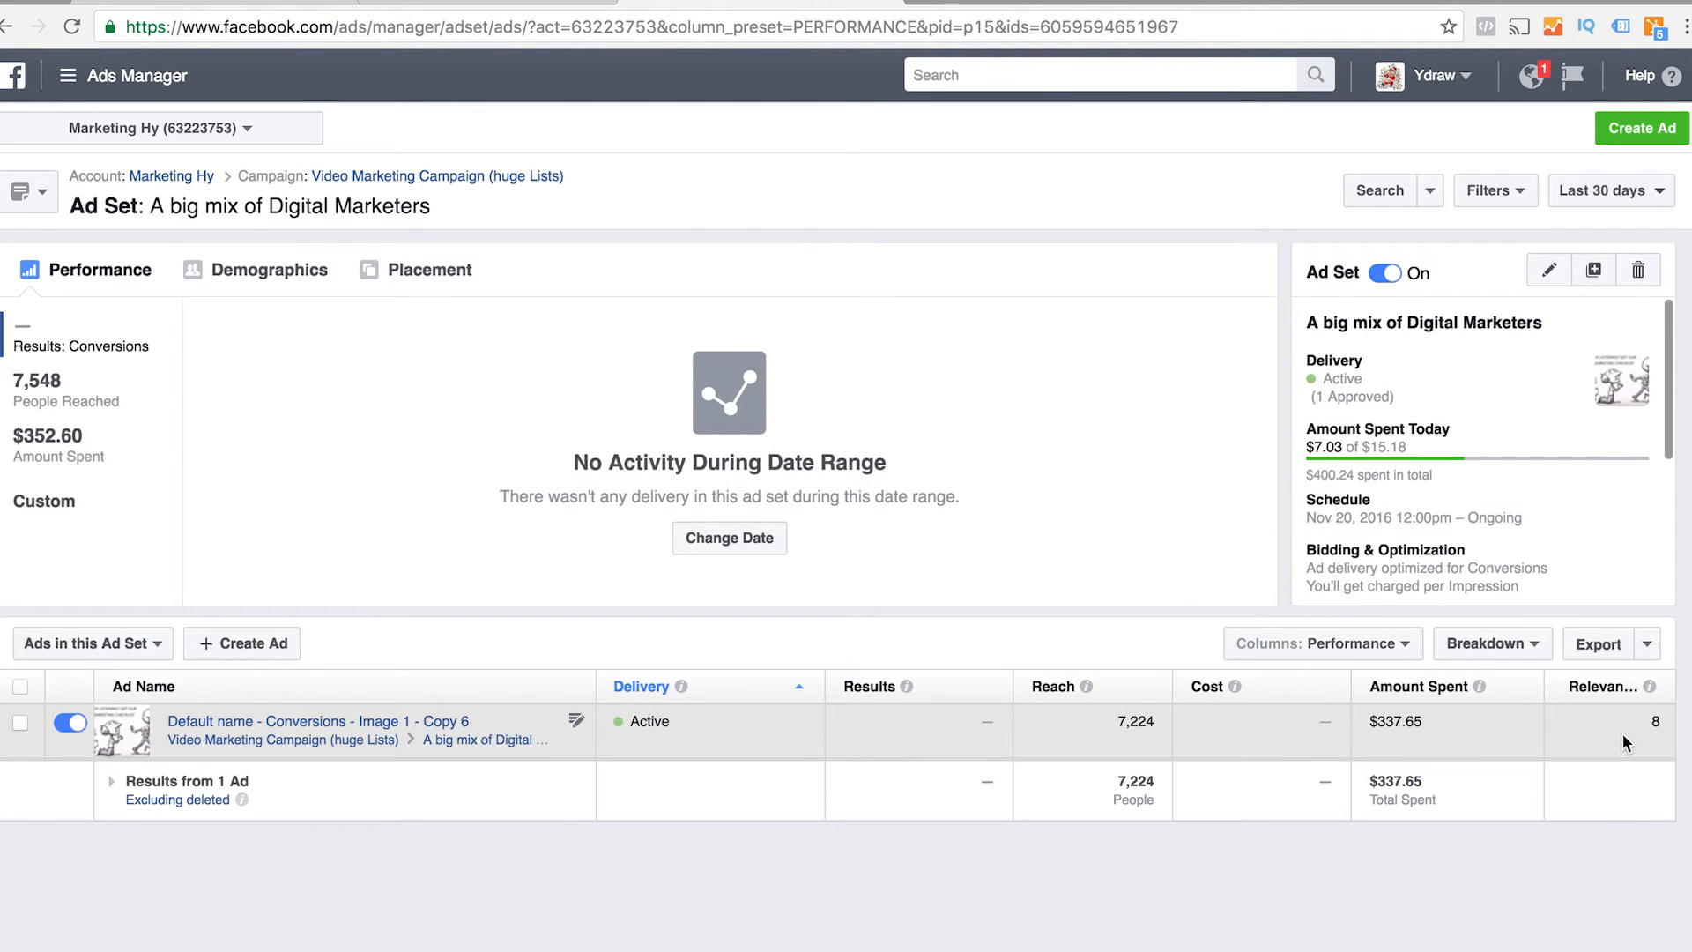
Show the Delivery columns for the ad and examine its frequency.
left_click(1380, 651)
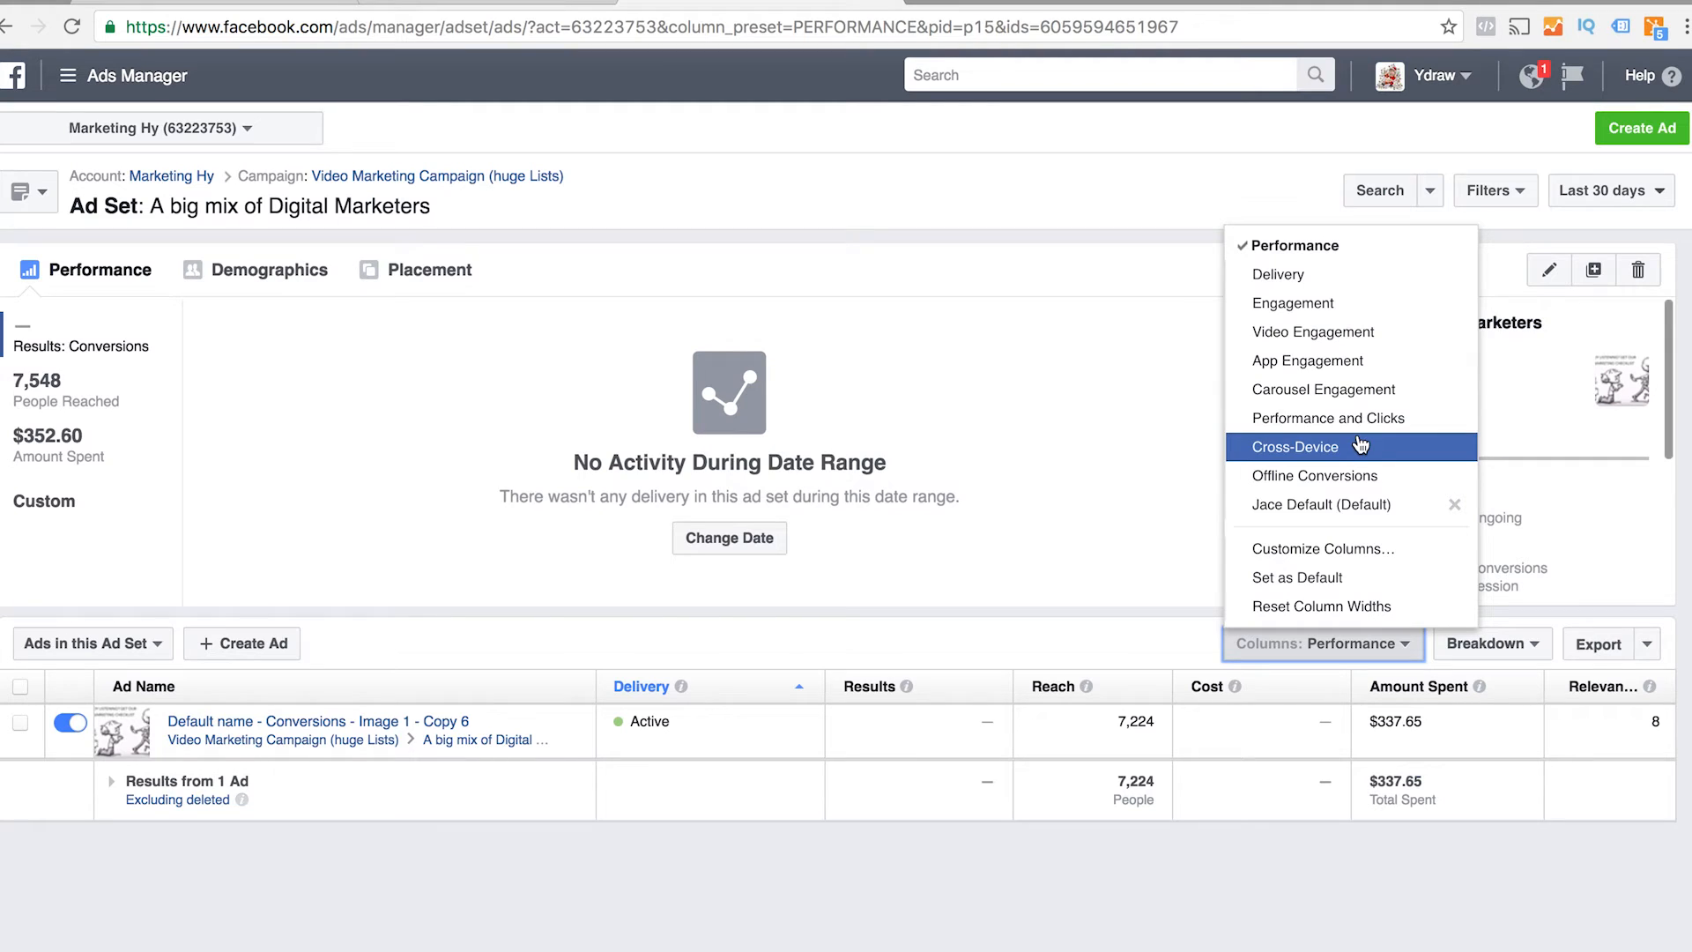
left_click(1344, 275)
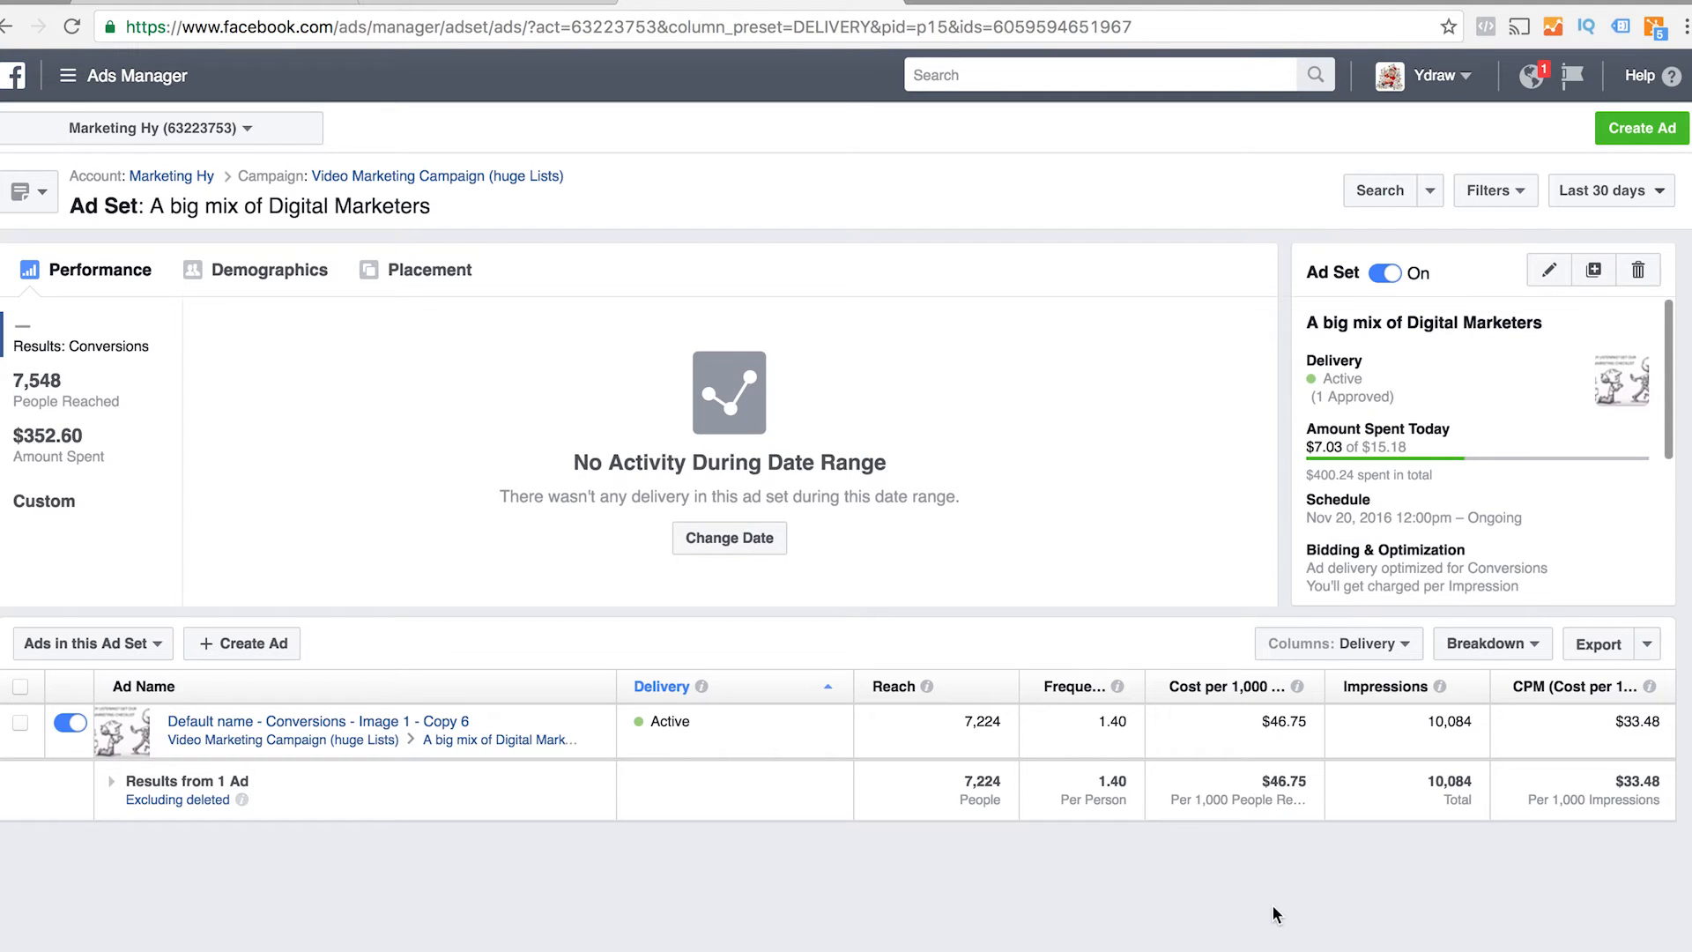
left_click_drag(1093, 721, 1129, 716)
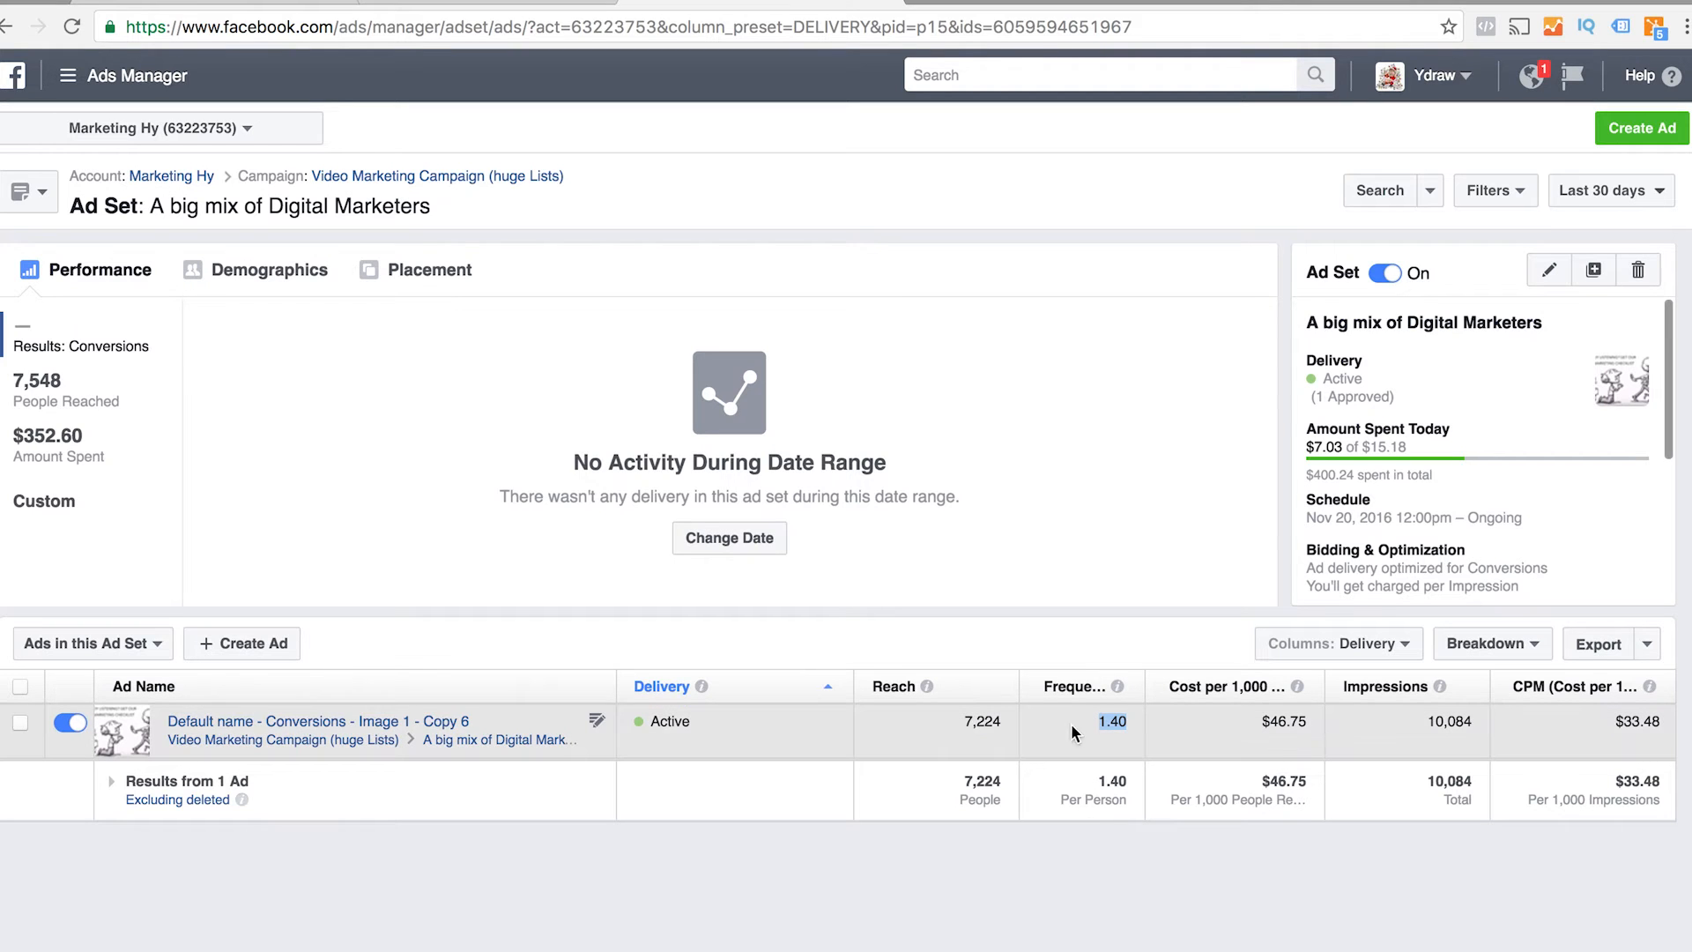
mouse_move(1117, 686)
double_click(1112, 721)
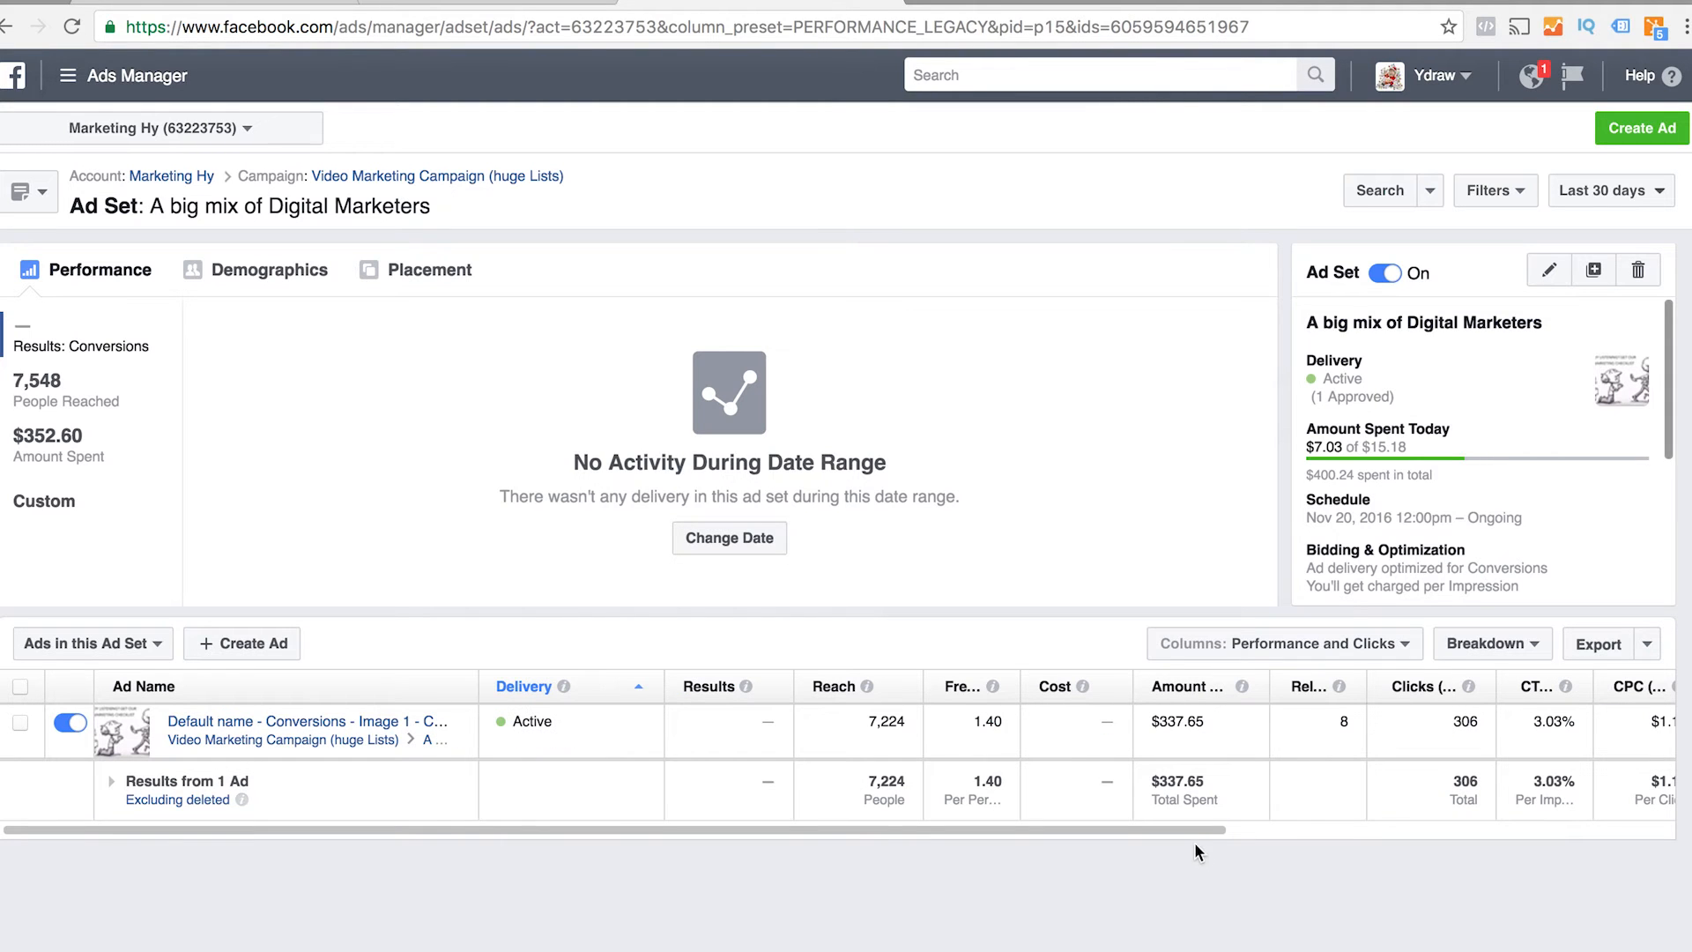
Review the ad's full set of metrics in the Performance and Clicks columns, including CTR and CPC.
mouse_move(1202, 828)
left_click_drag(1202, 827, 1659, 805)
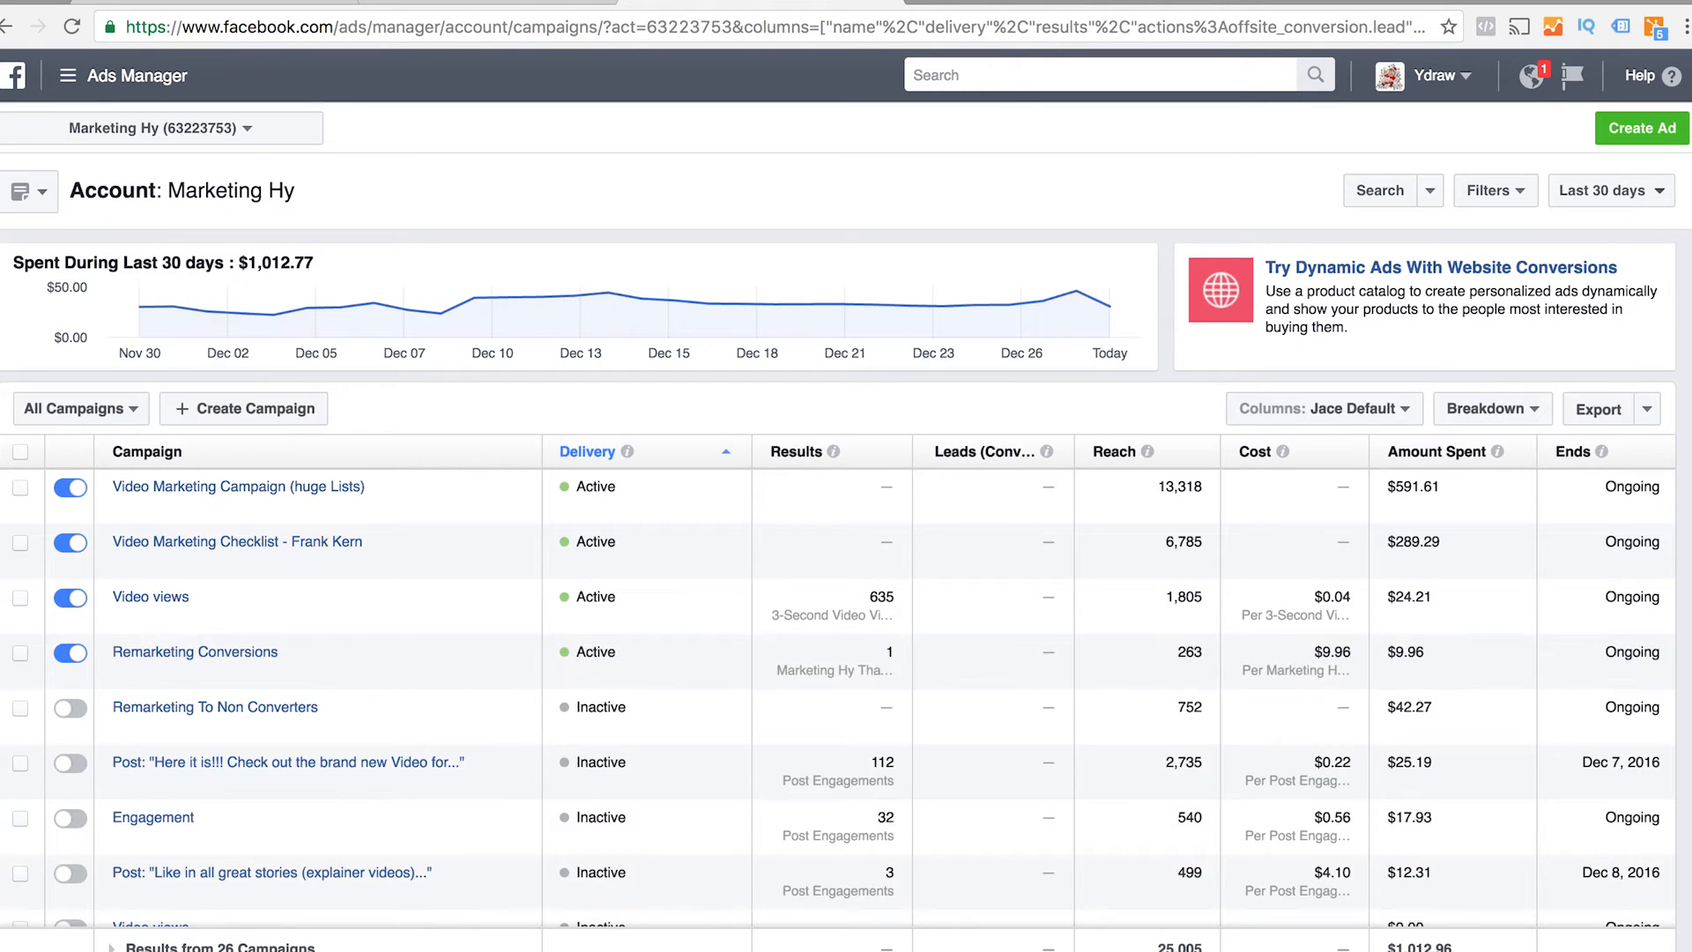
Open the Remarketing Conversions campaign from the account's campaign list and show the Video Engagement columns for its ad set.
left_click(207, 652)
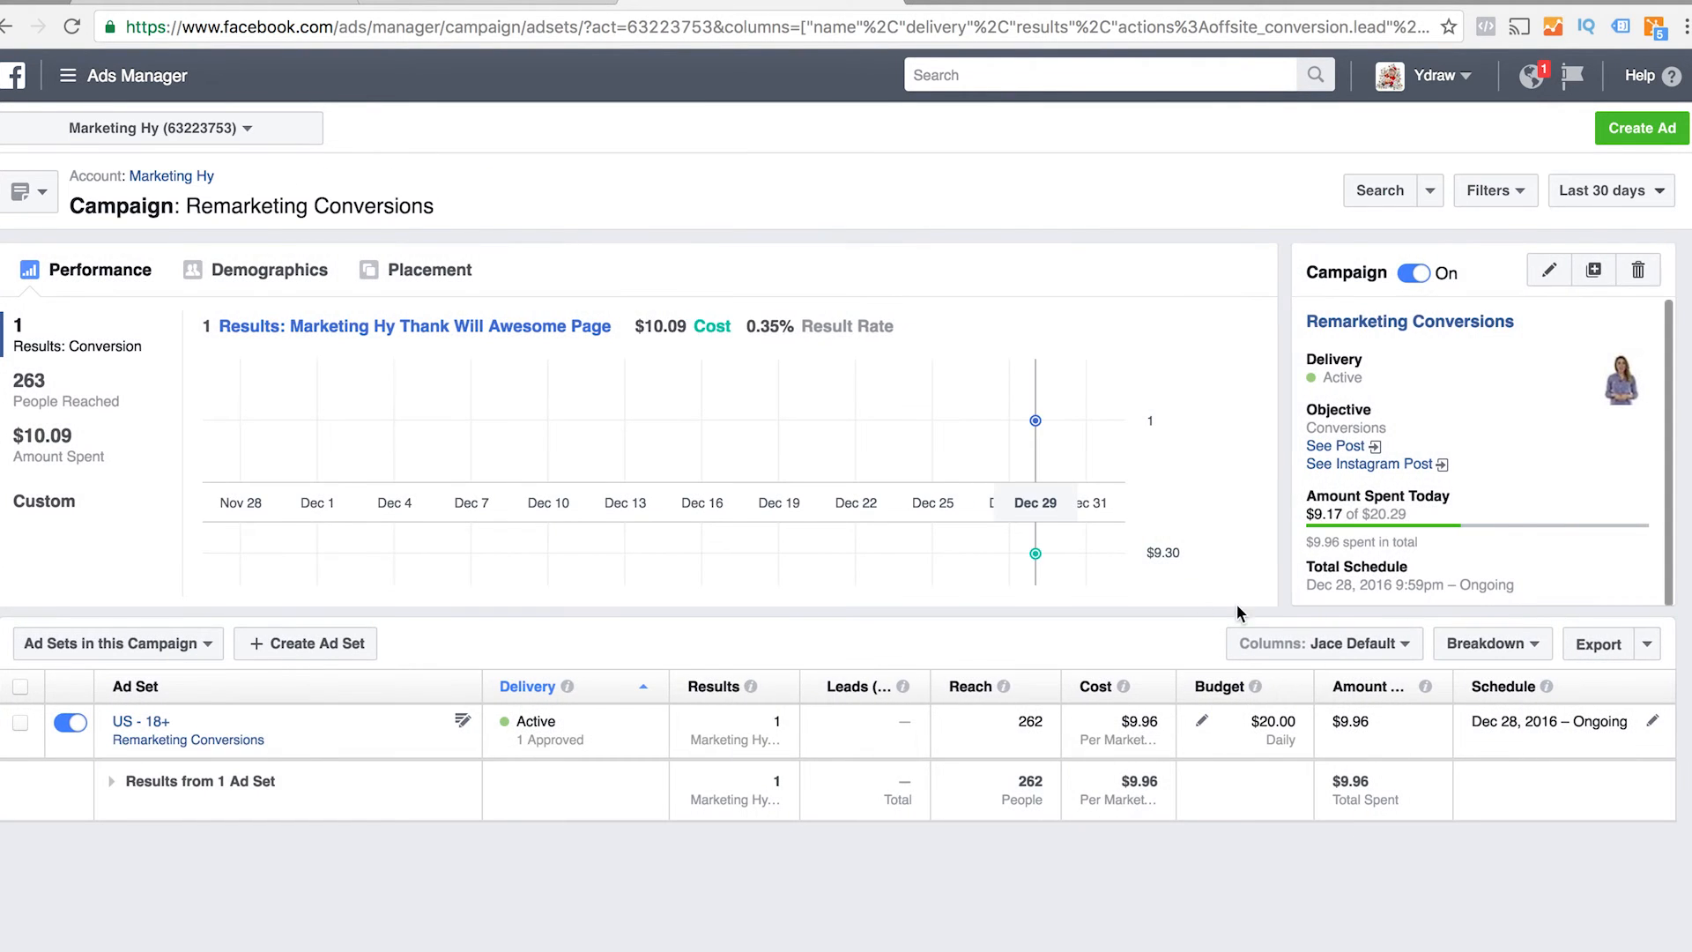
left_click(1336, 643)
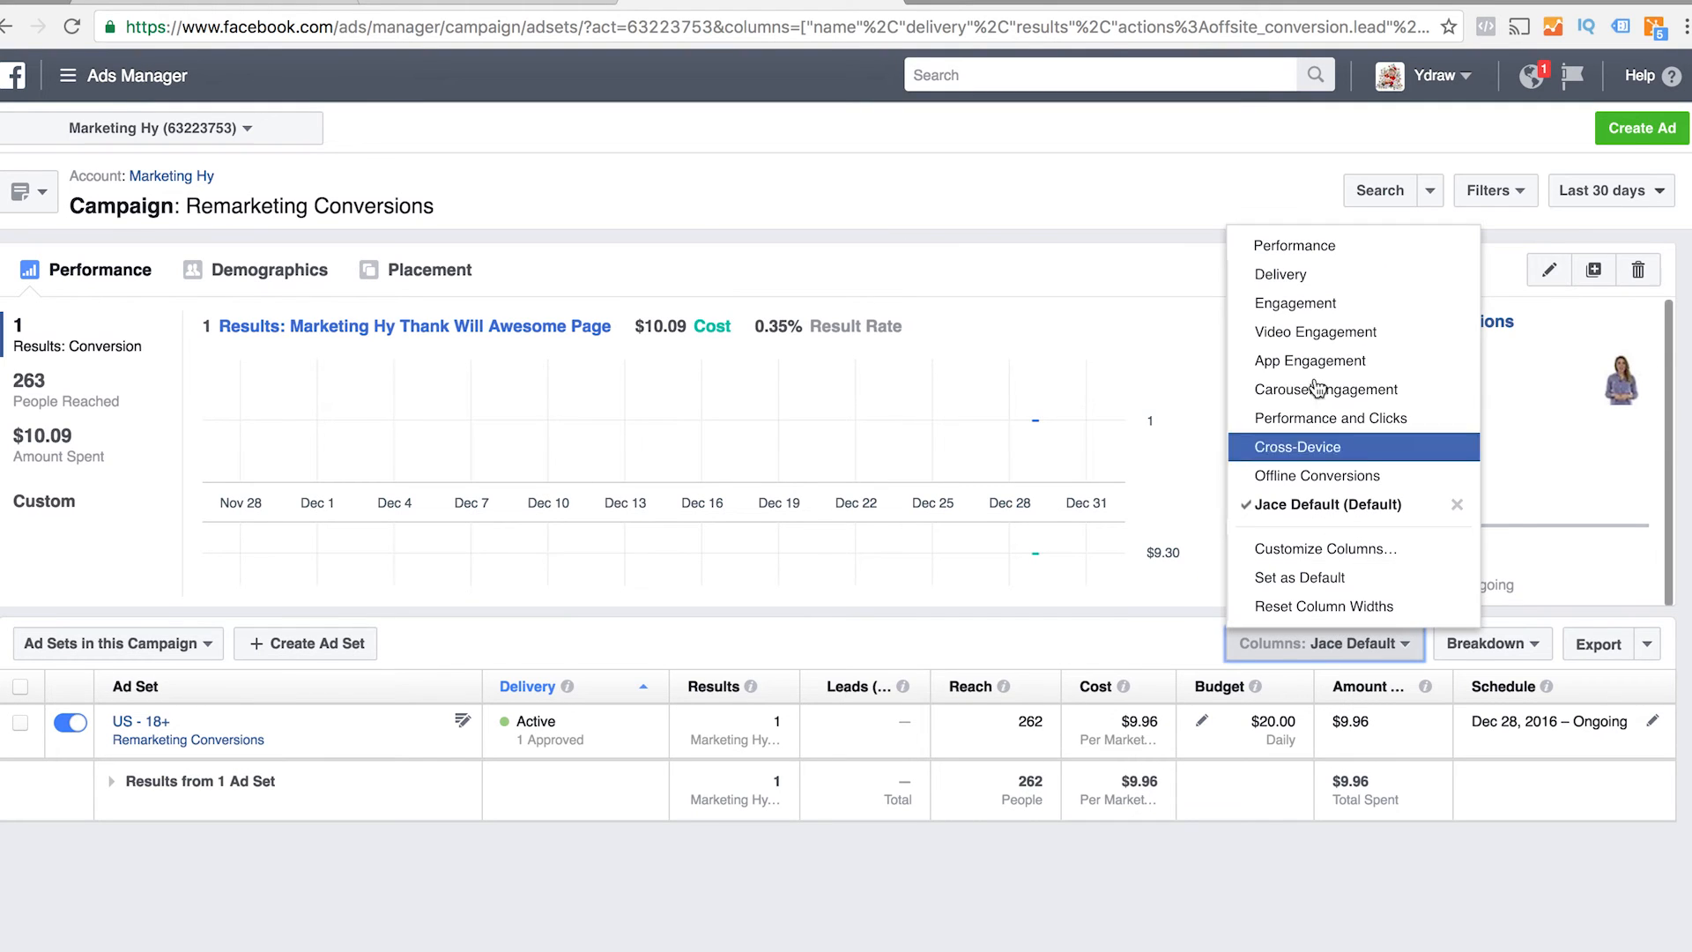
left_click(1317, 331)
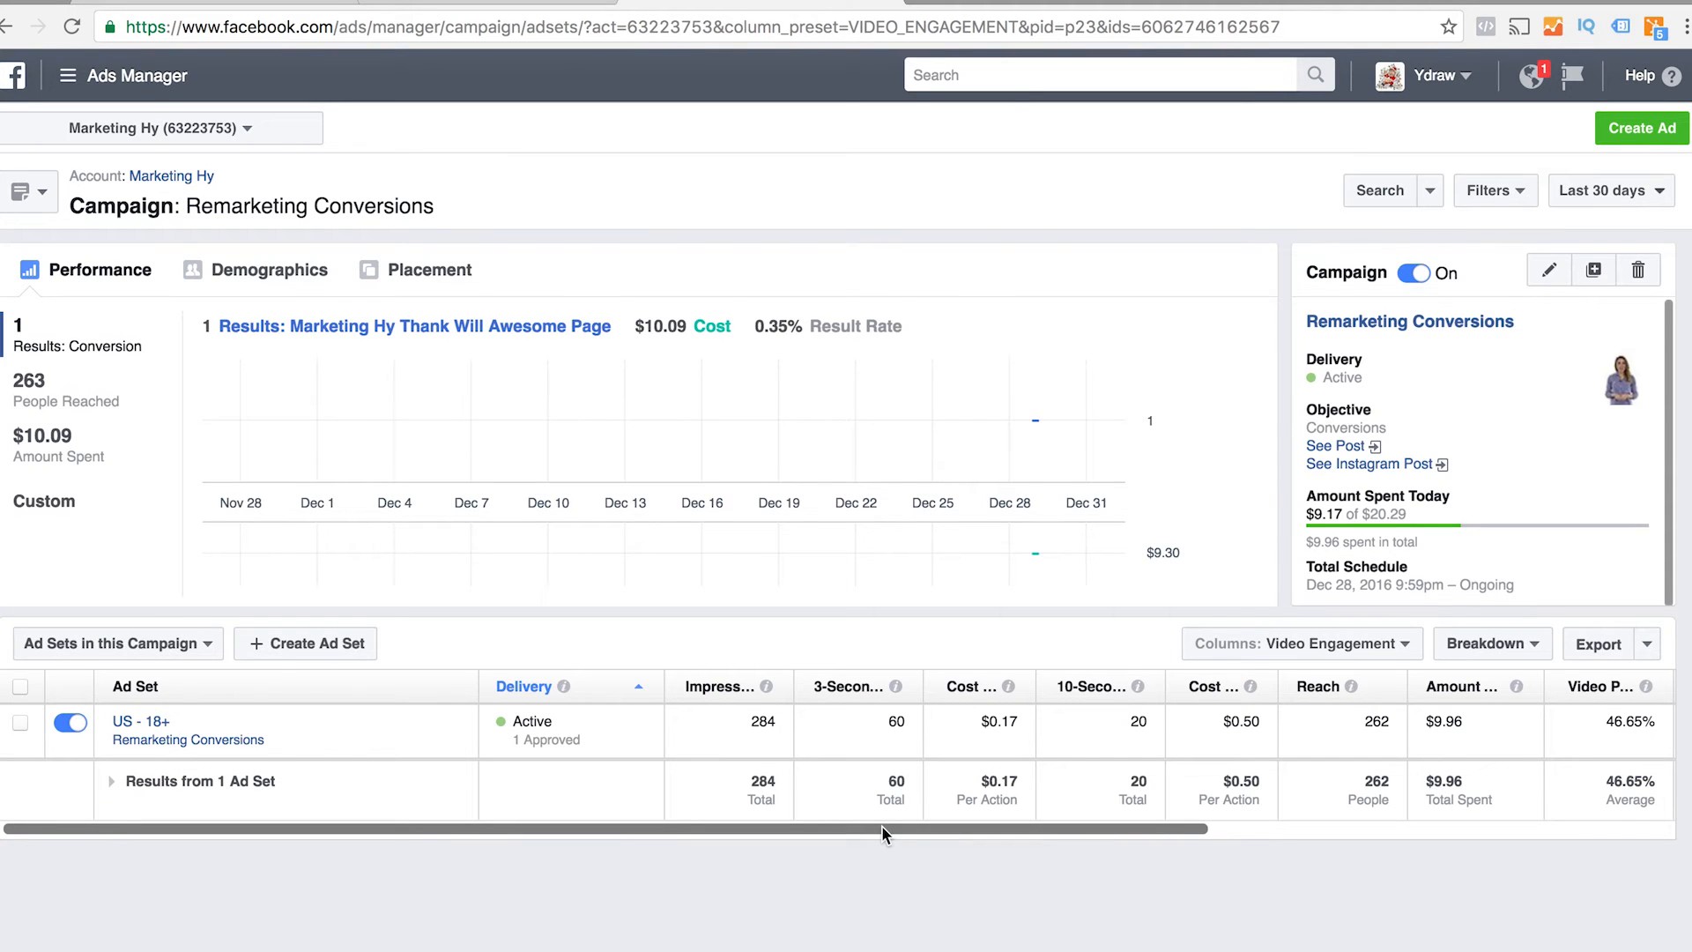
Check the average video percentage watched for the US - 18+ ad set.
left_click_drag(882, 825, 1500, 827)
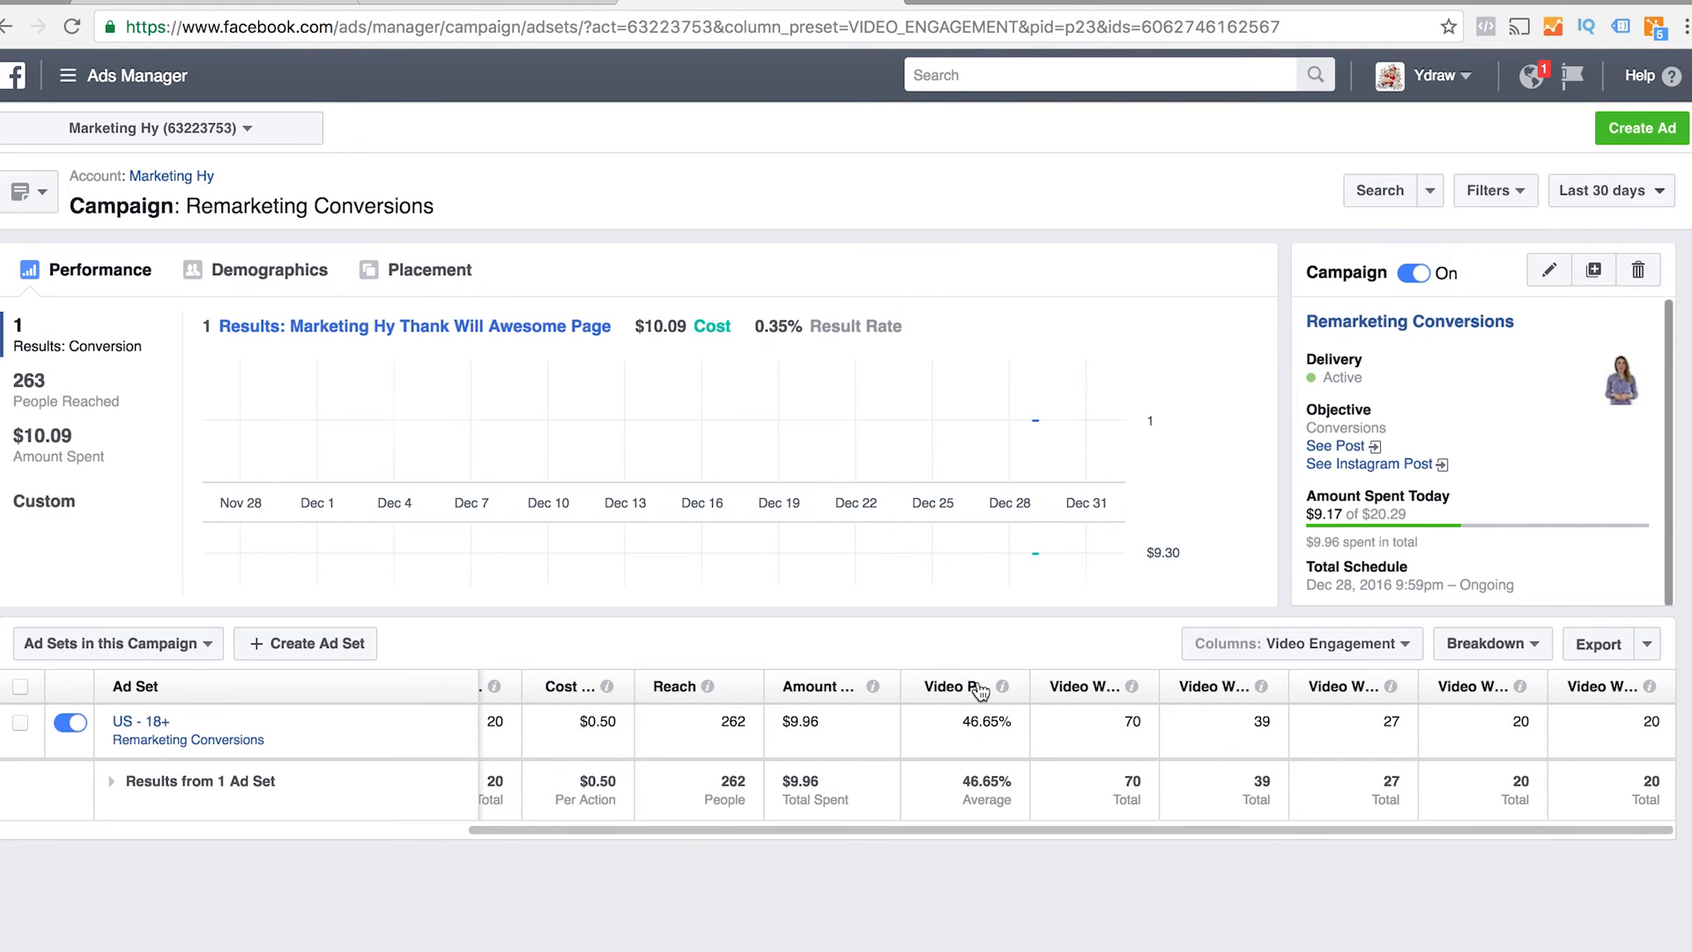
left_click_drag(961, 724, 976, 727)
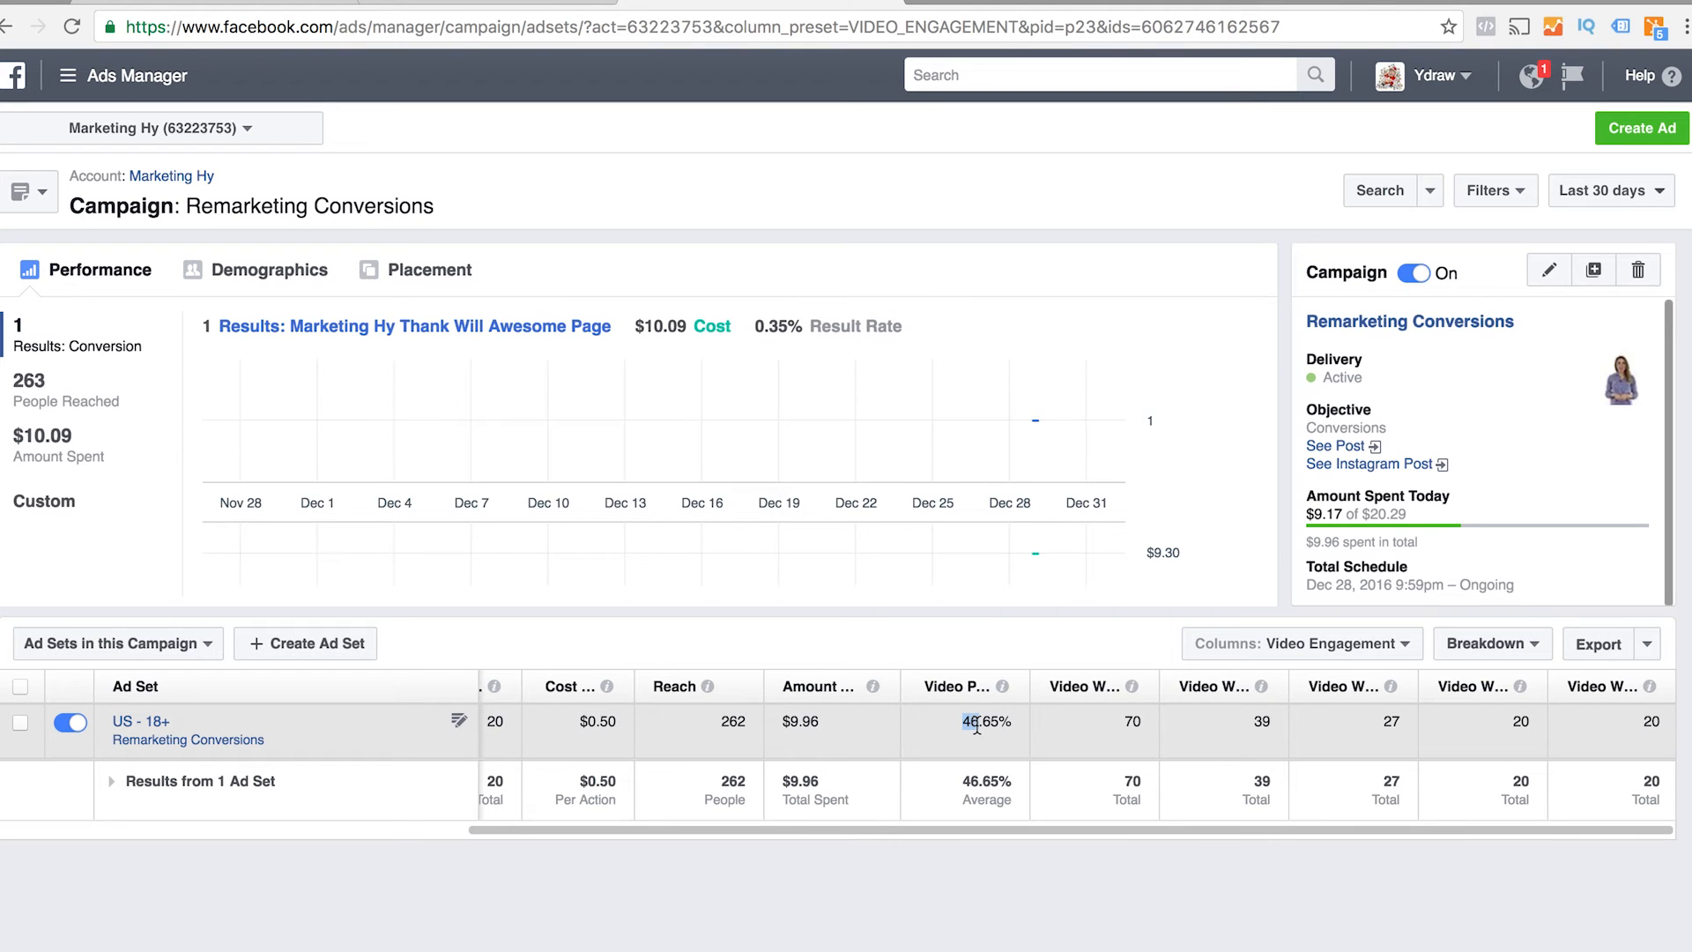
left_click(1112, 891)
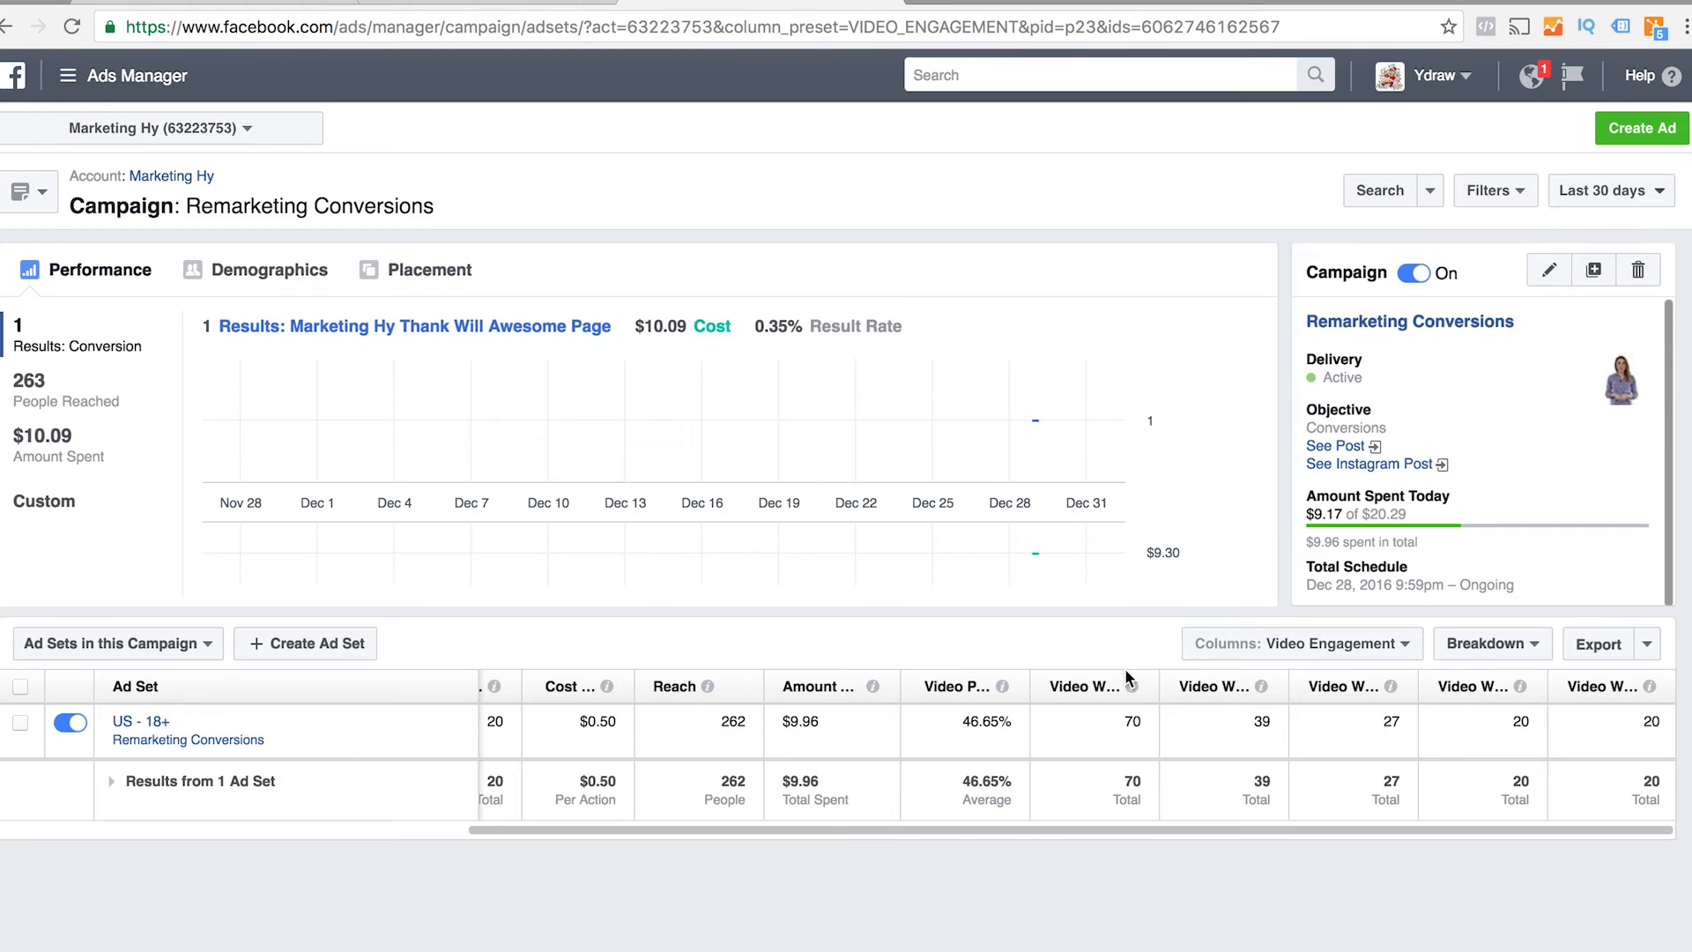
Read the definitions of the video watch milestone columns and compare the ad set's watch counts with its average percentage watched.
mouse_move(1132, 687)
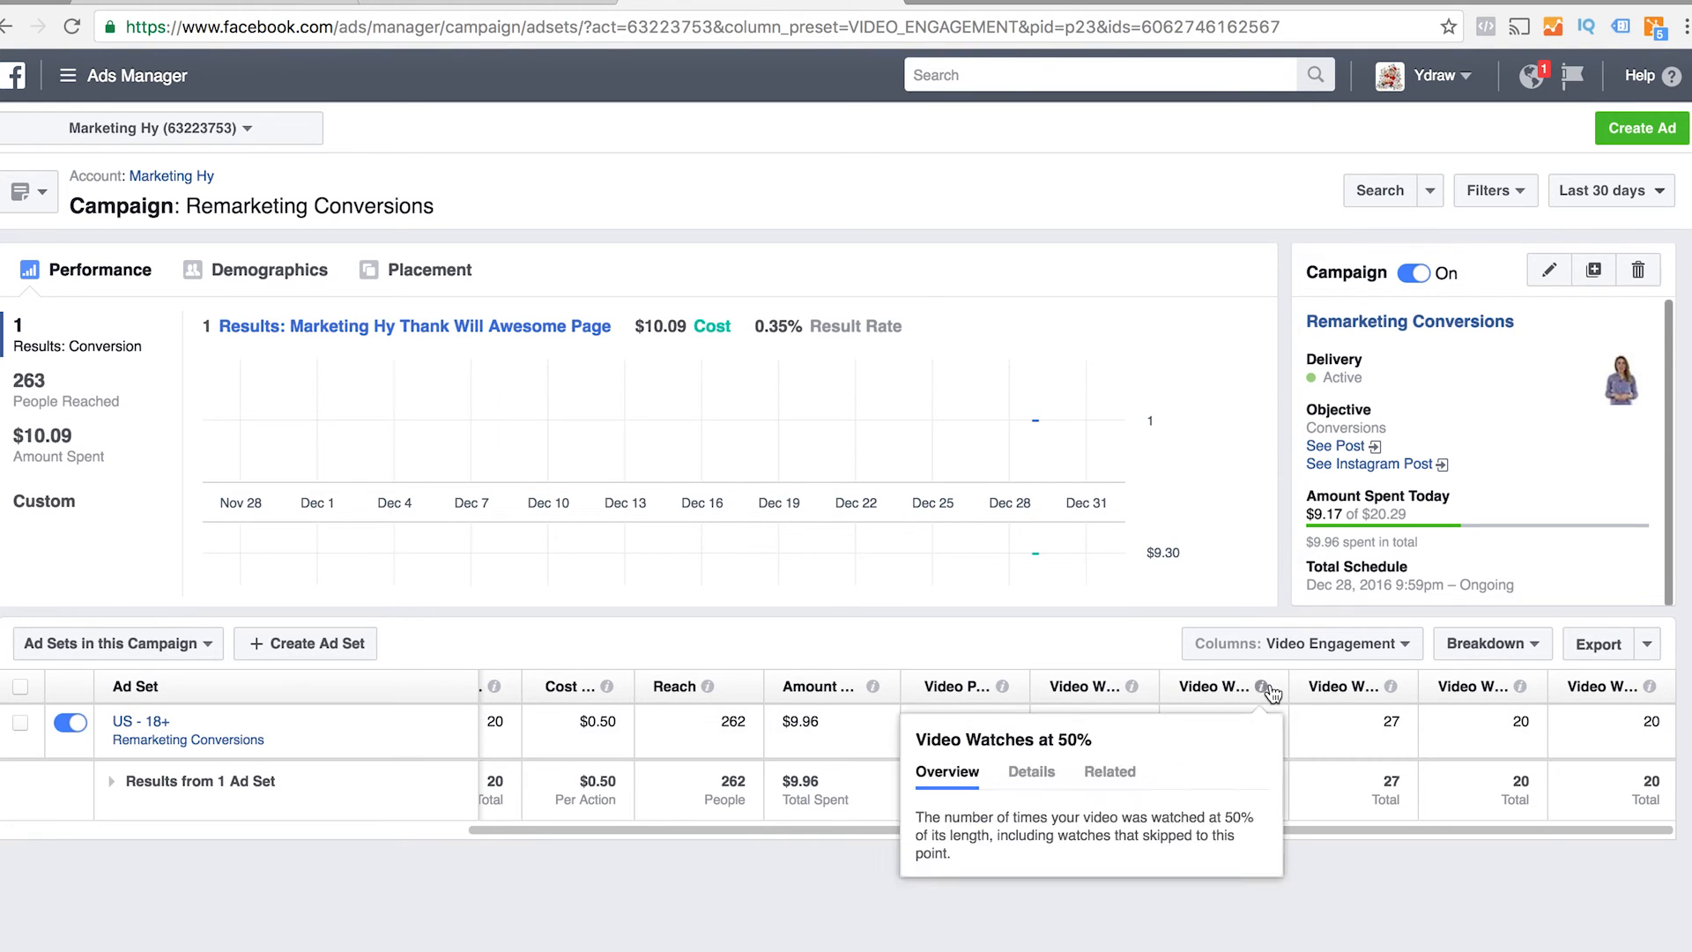
mouse_move(1260, 688)
mouse_move(1391, 689)
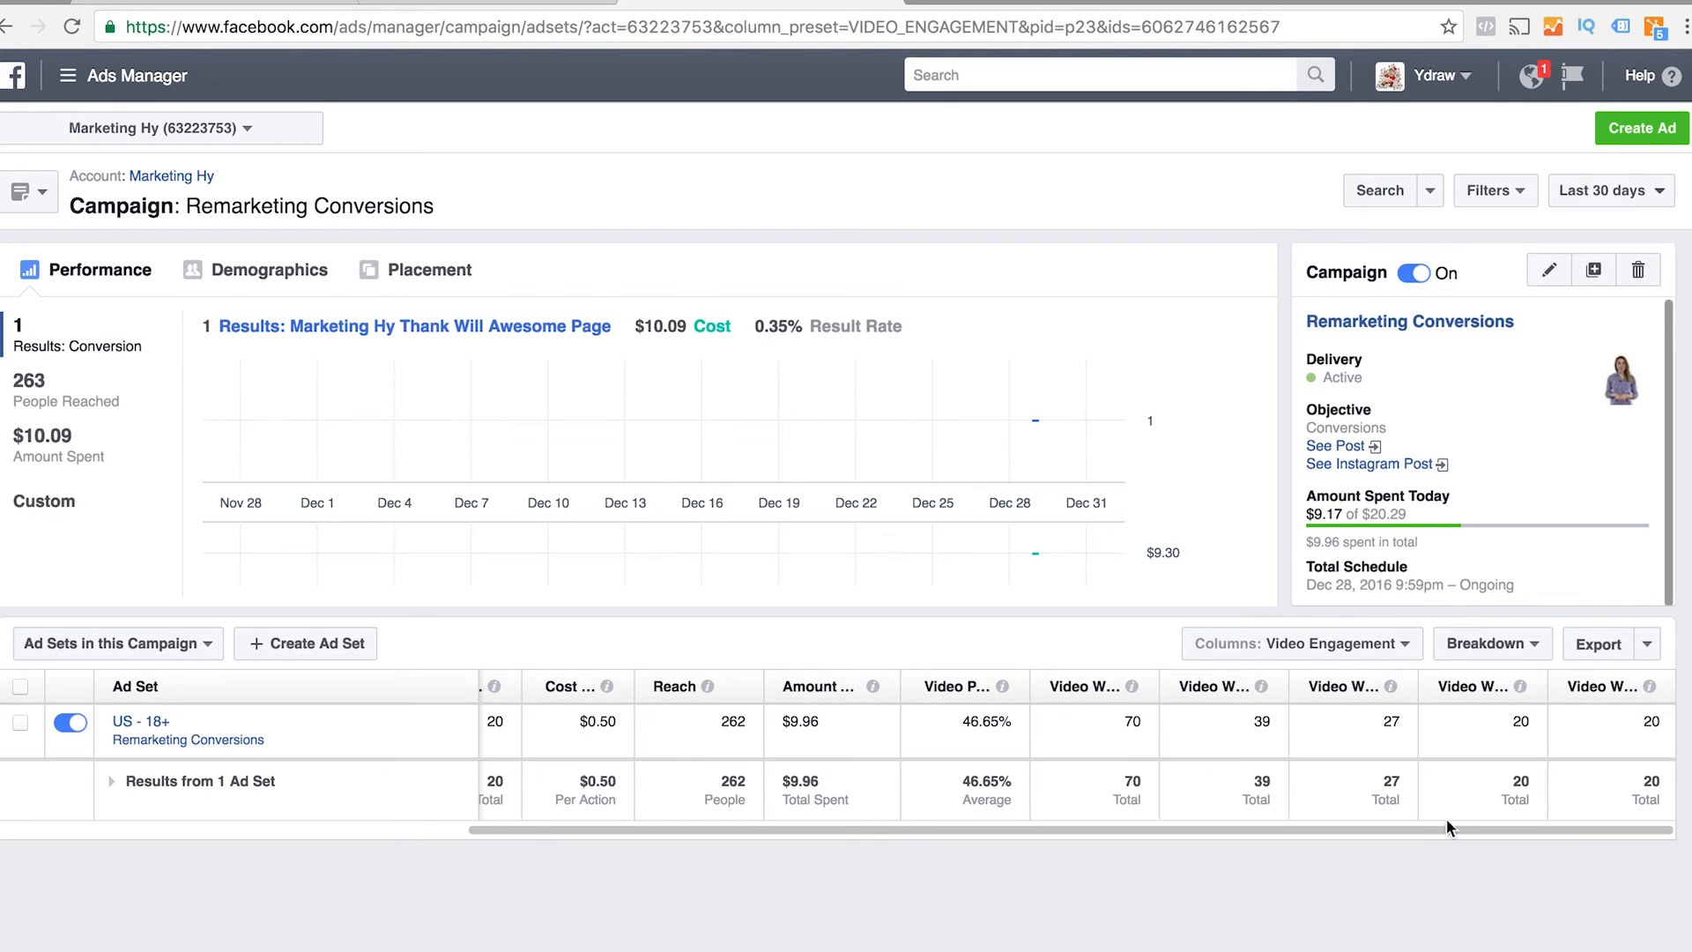
mouse_move(1521, 688)
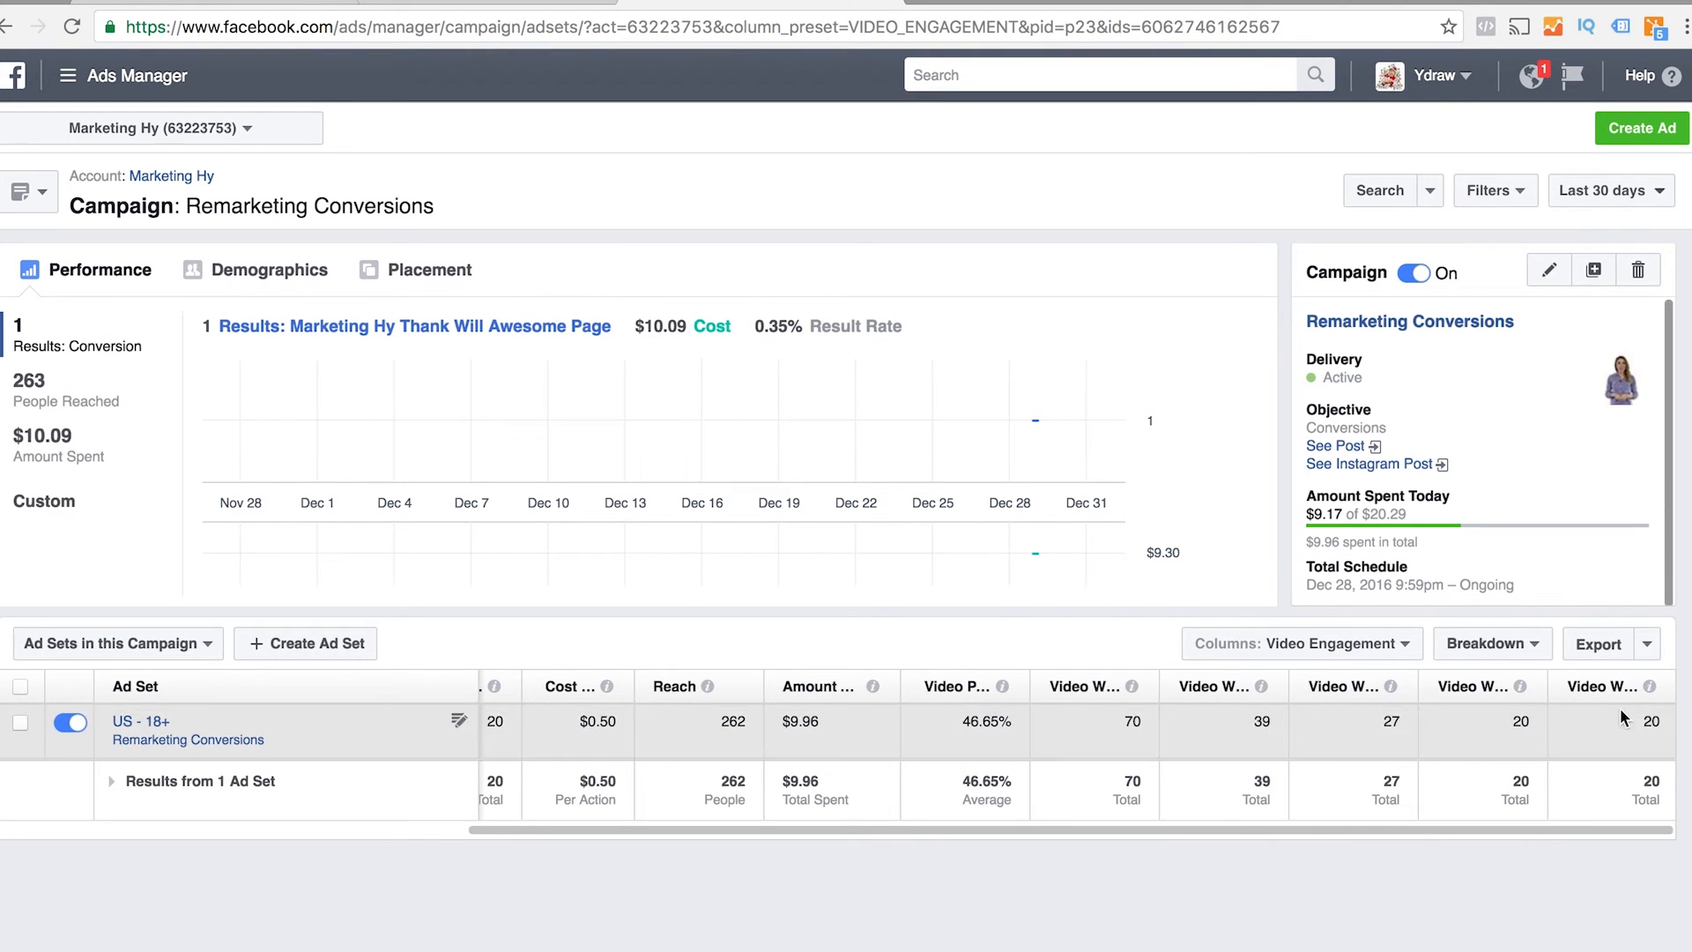
mouse_move(1648, 688)
left_click_drag(1511, 721, 1528, 721)
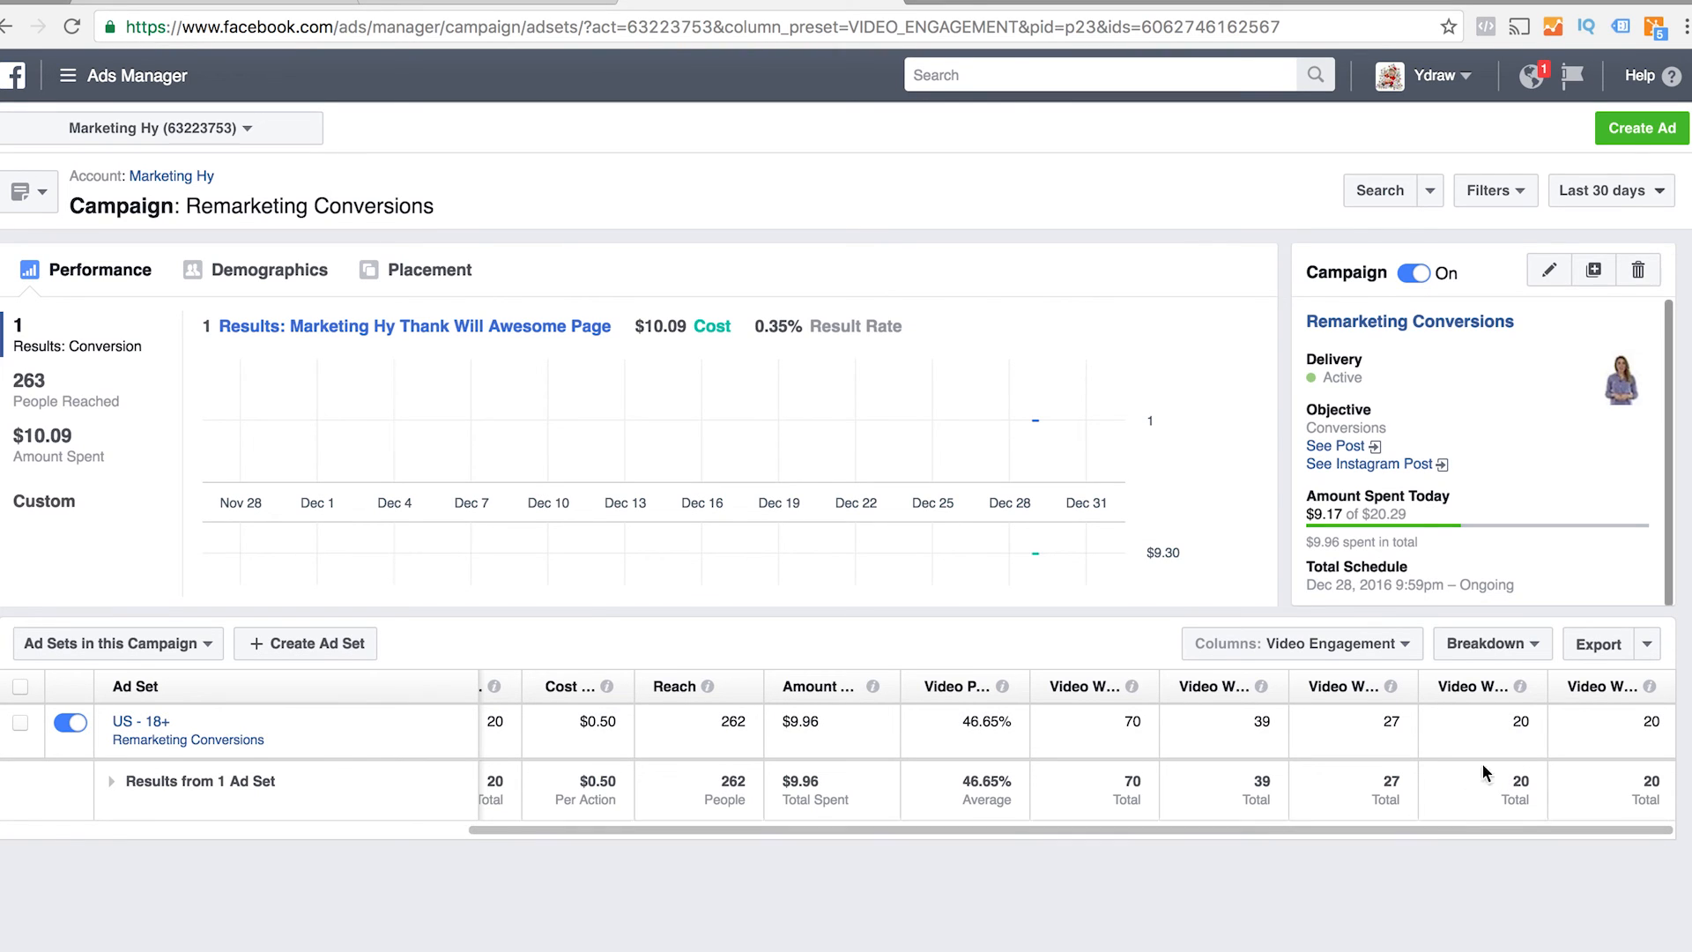
left_click_drag(966, 779, 1014, 780)
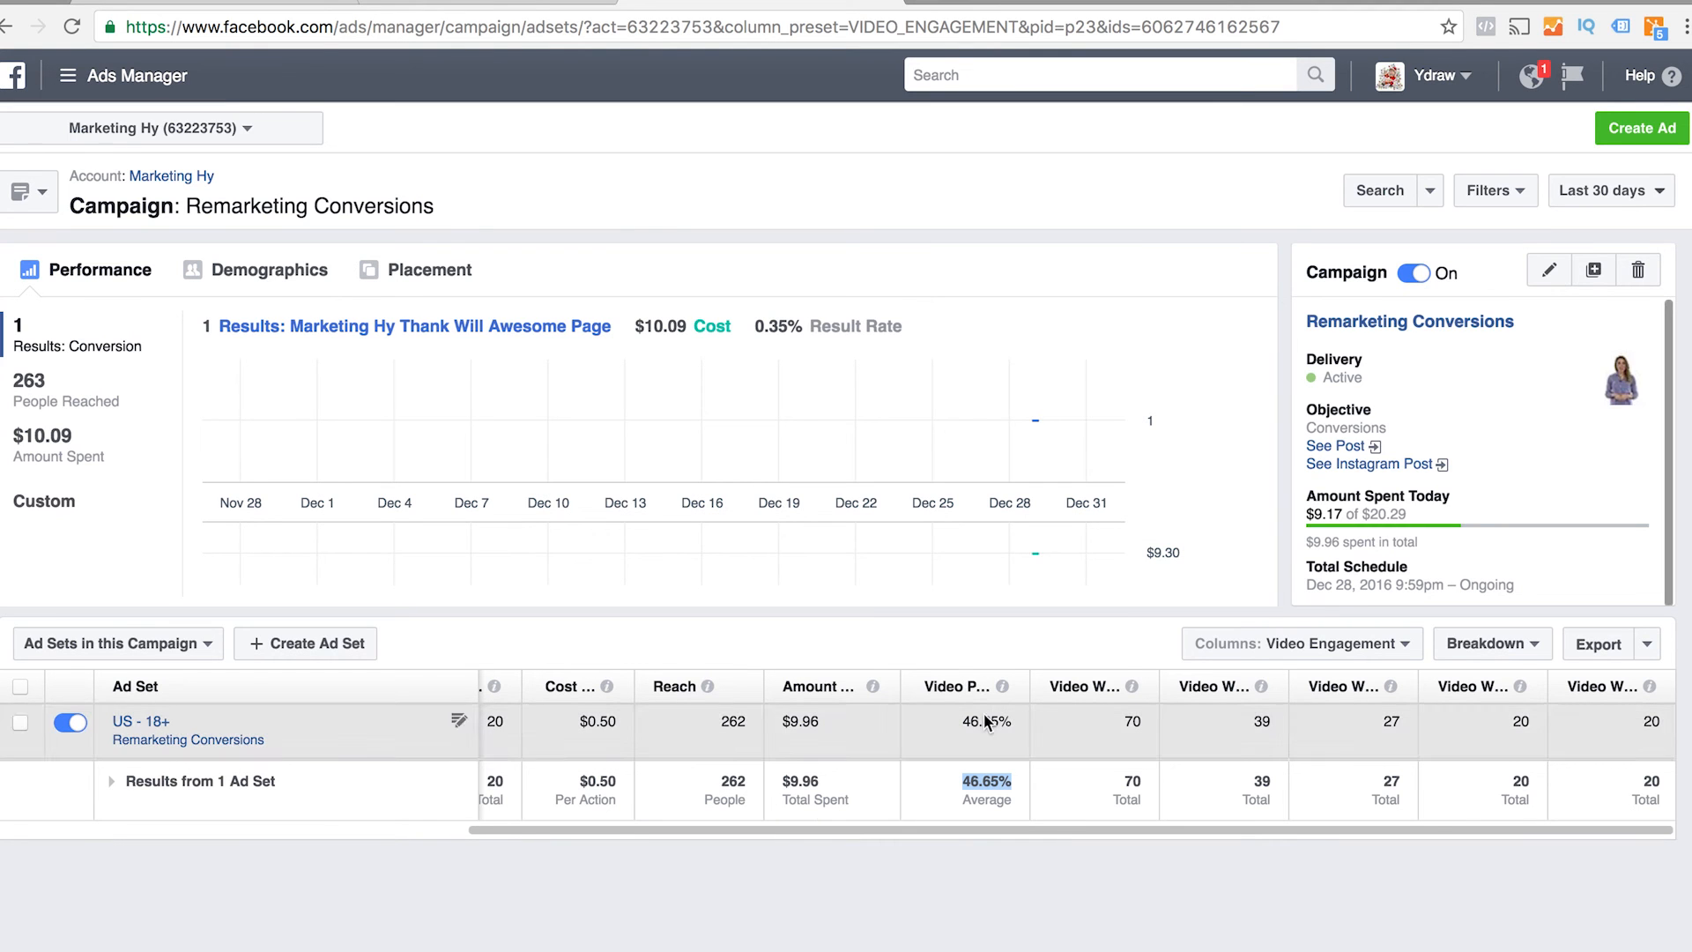
Check the ad set's frequency in the Delivery columns and switch the table to the Engagement columns.
left_click_drag(1065, 832, 749, 837)
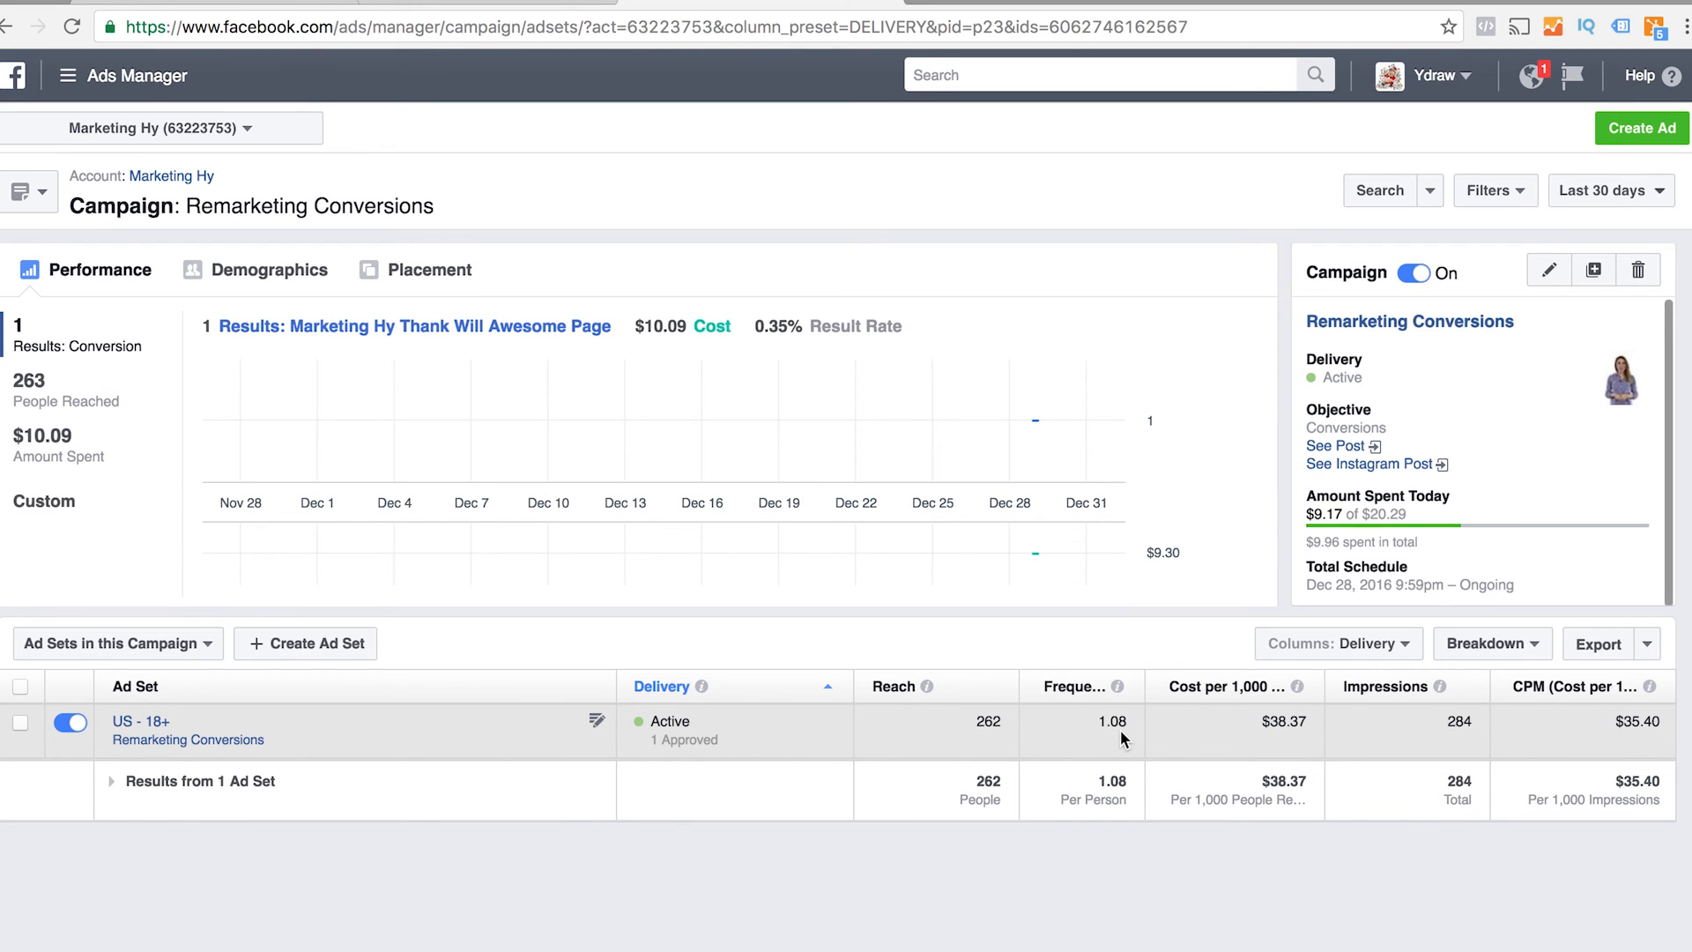
left_click(1358, 650)
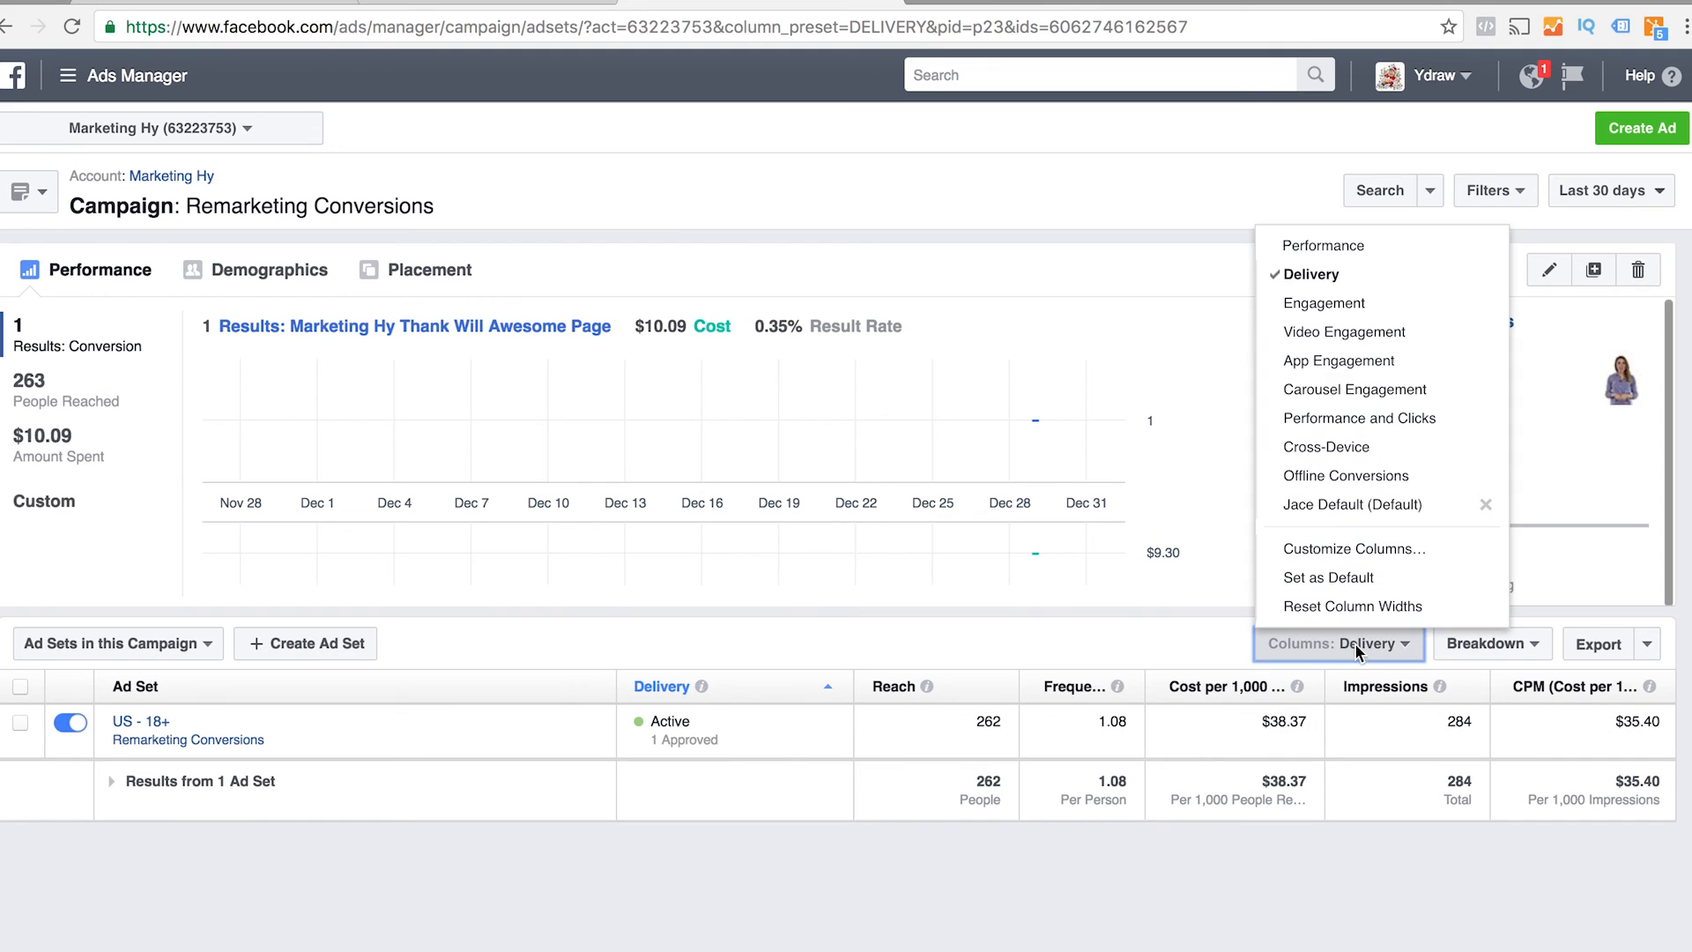
left_click(1338, 310)
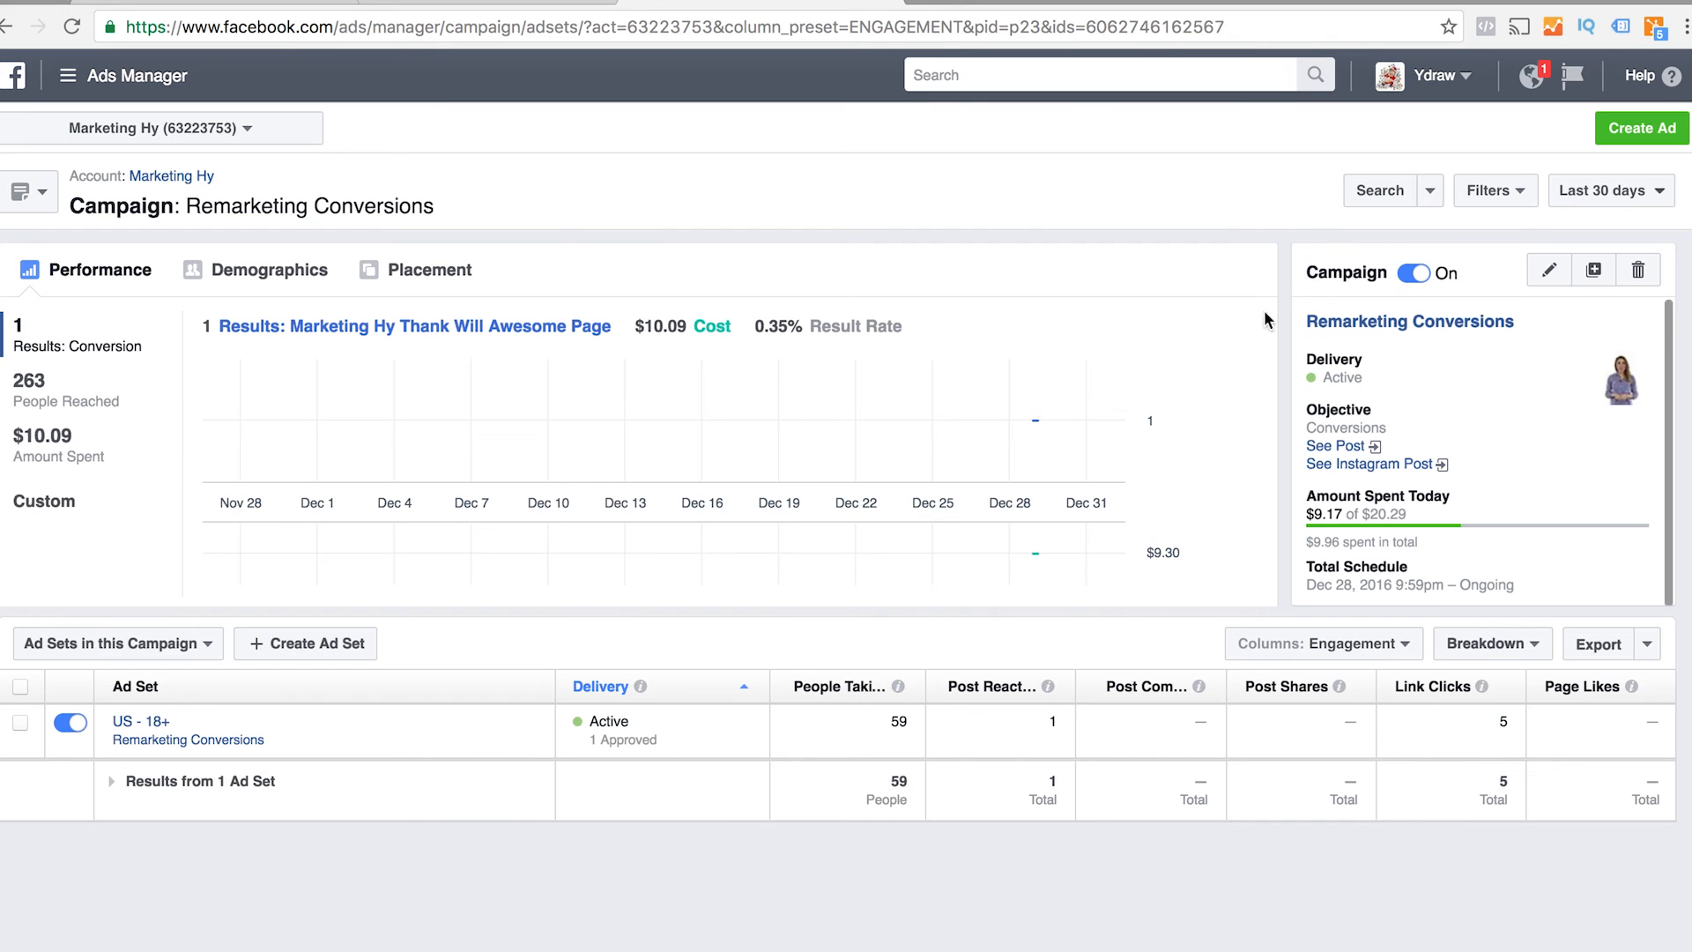
Show the Performance and Clicks columns for the US - 18+ ad set and review its reach, clicks, CTR and CPC.
left_click(1317, 644)
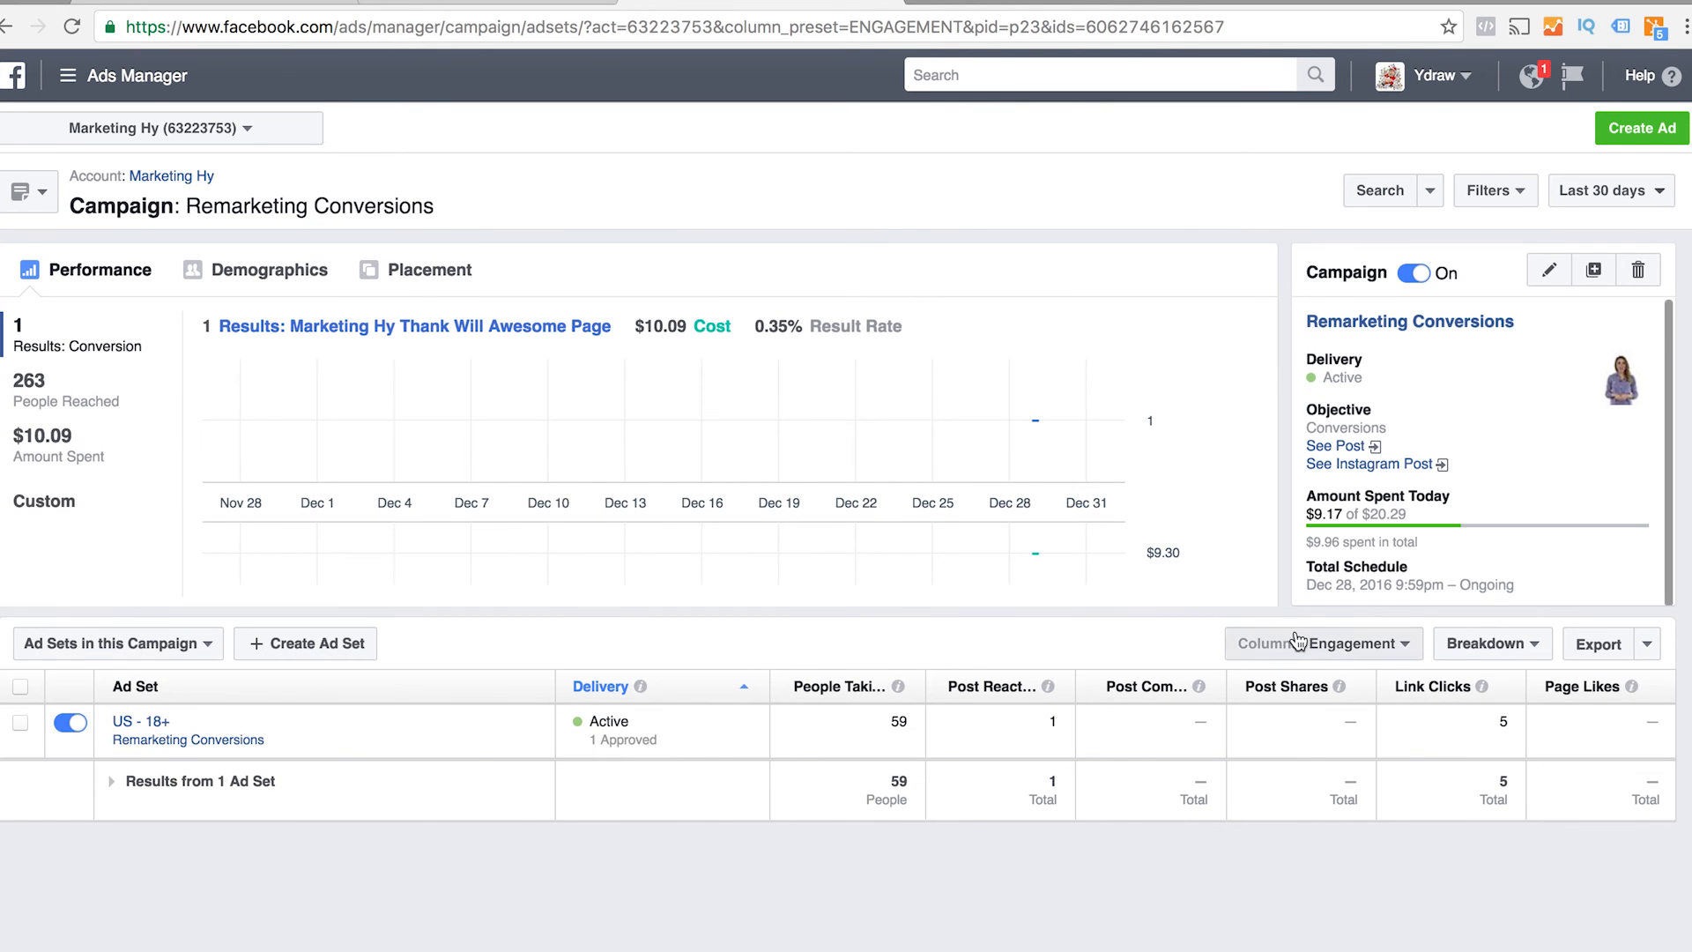
left_click(1054, 829)
left_click_drag(1054, 829, 1646, 816)
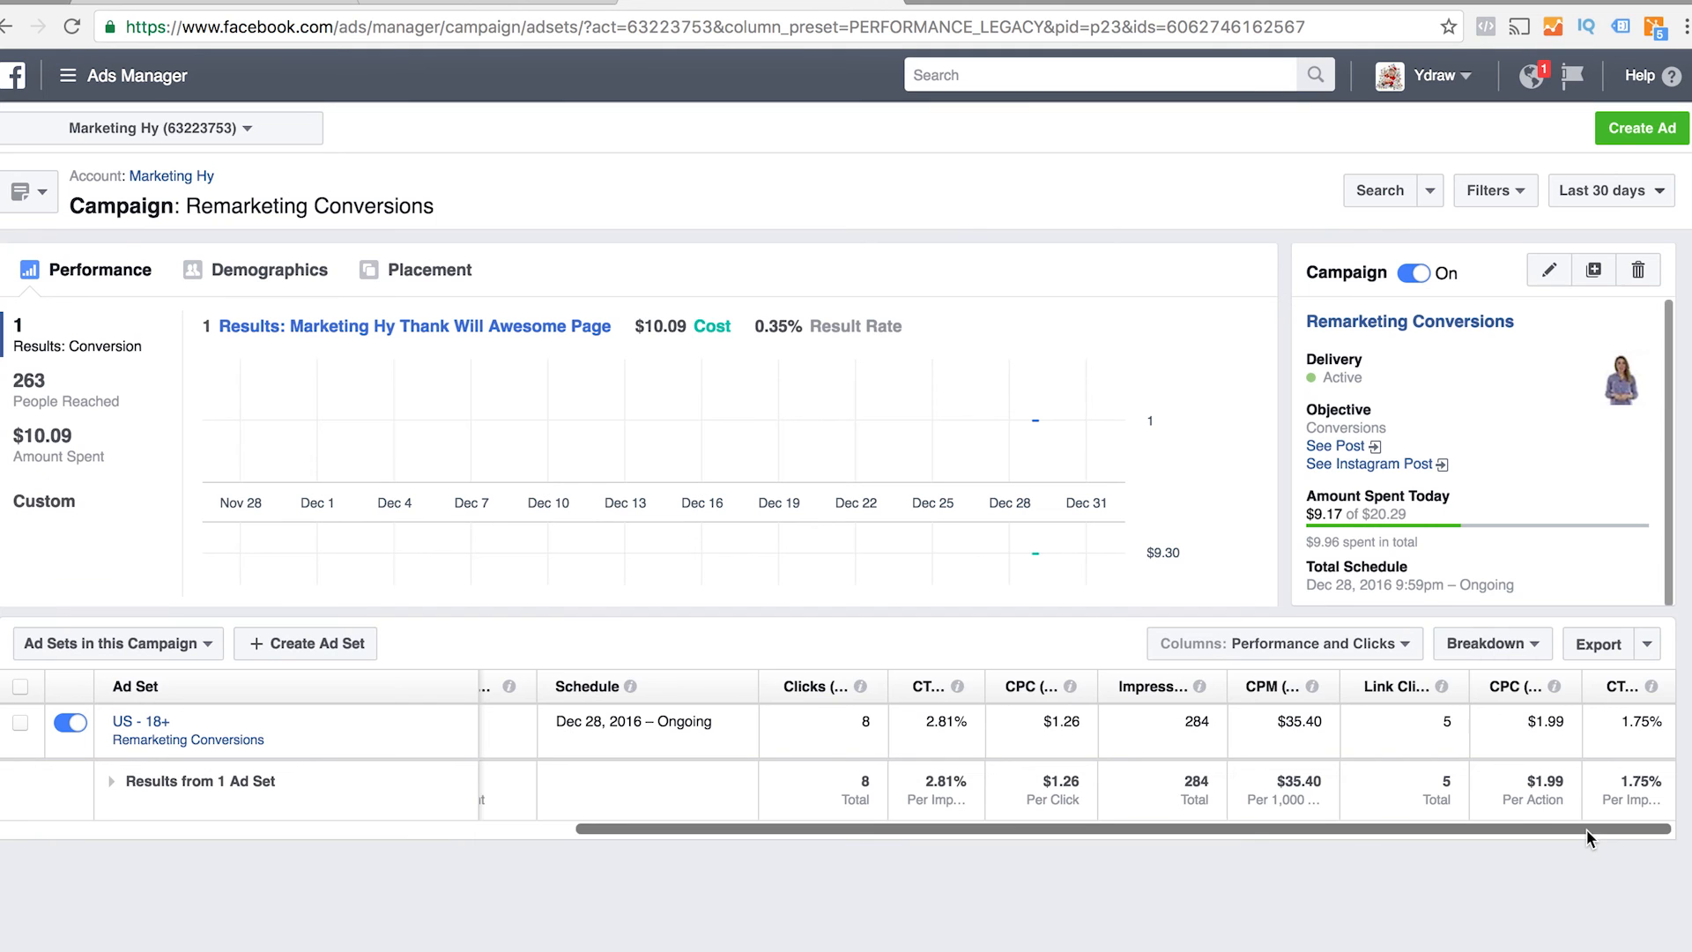
left_click_drag(1586, 829, 992, 806)
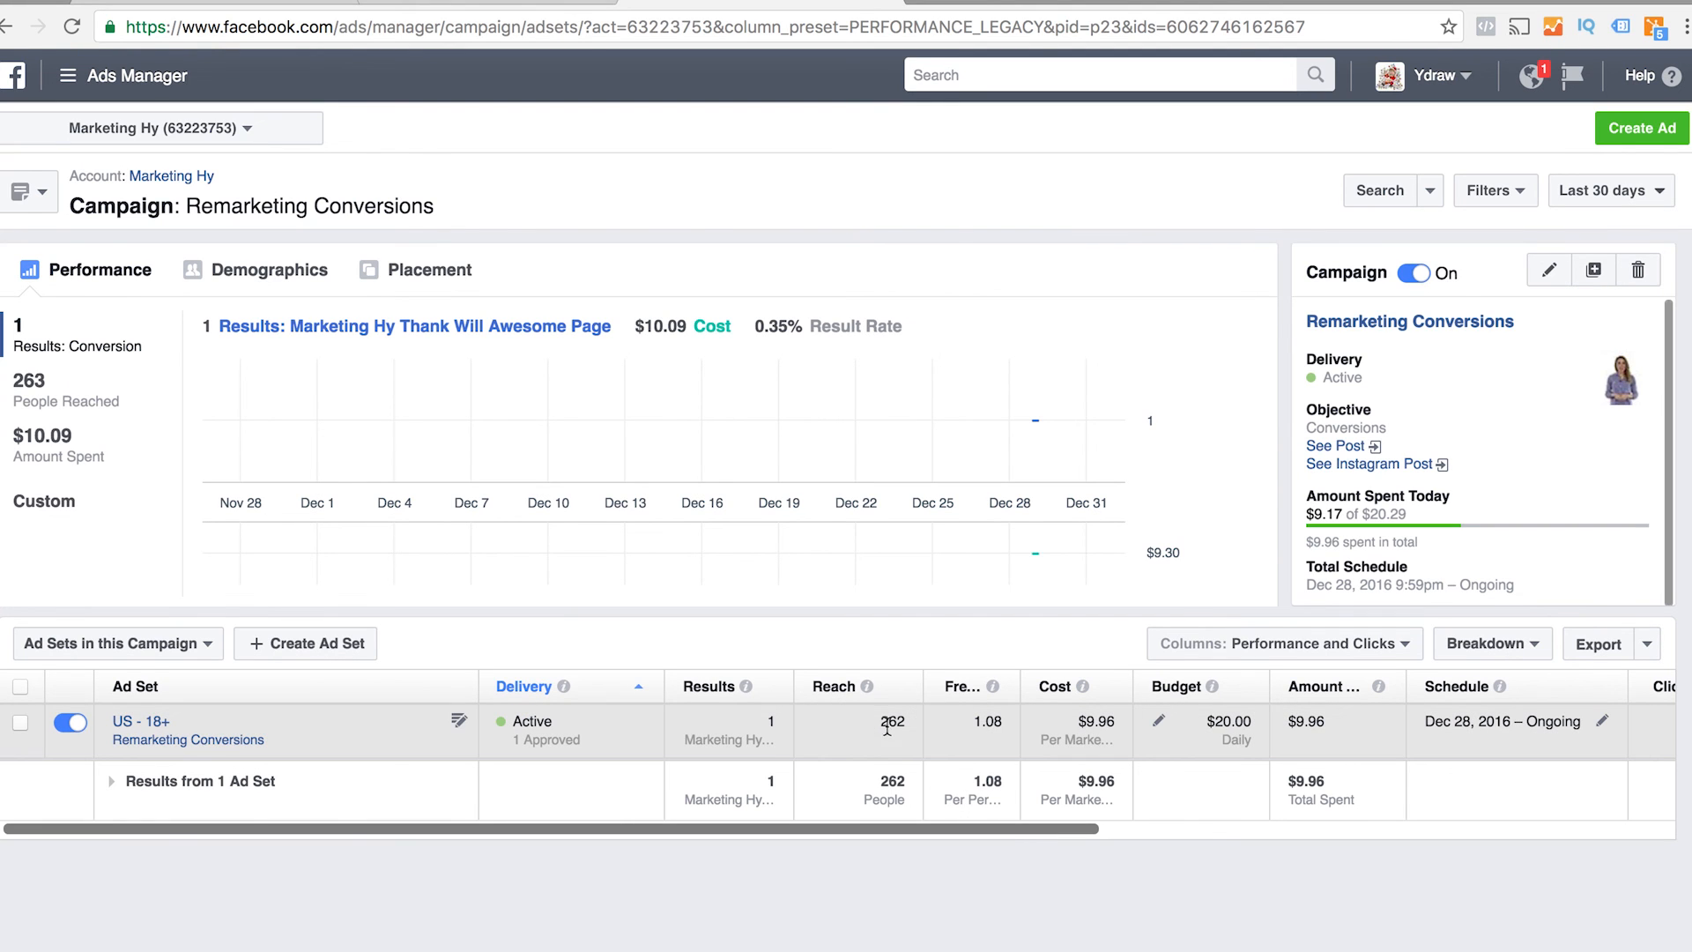
left_click_drag(879, 722, 916, 722)
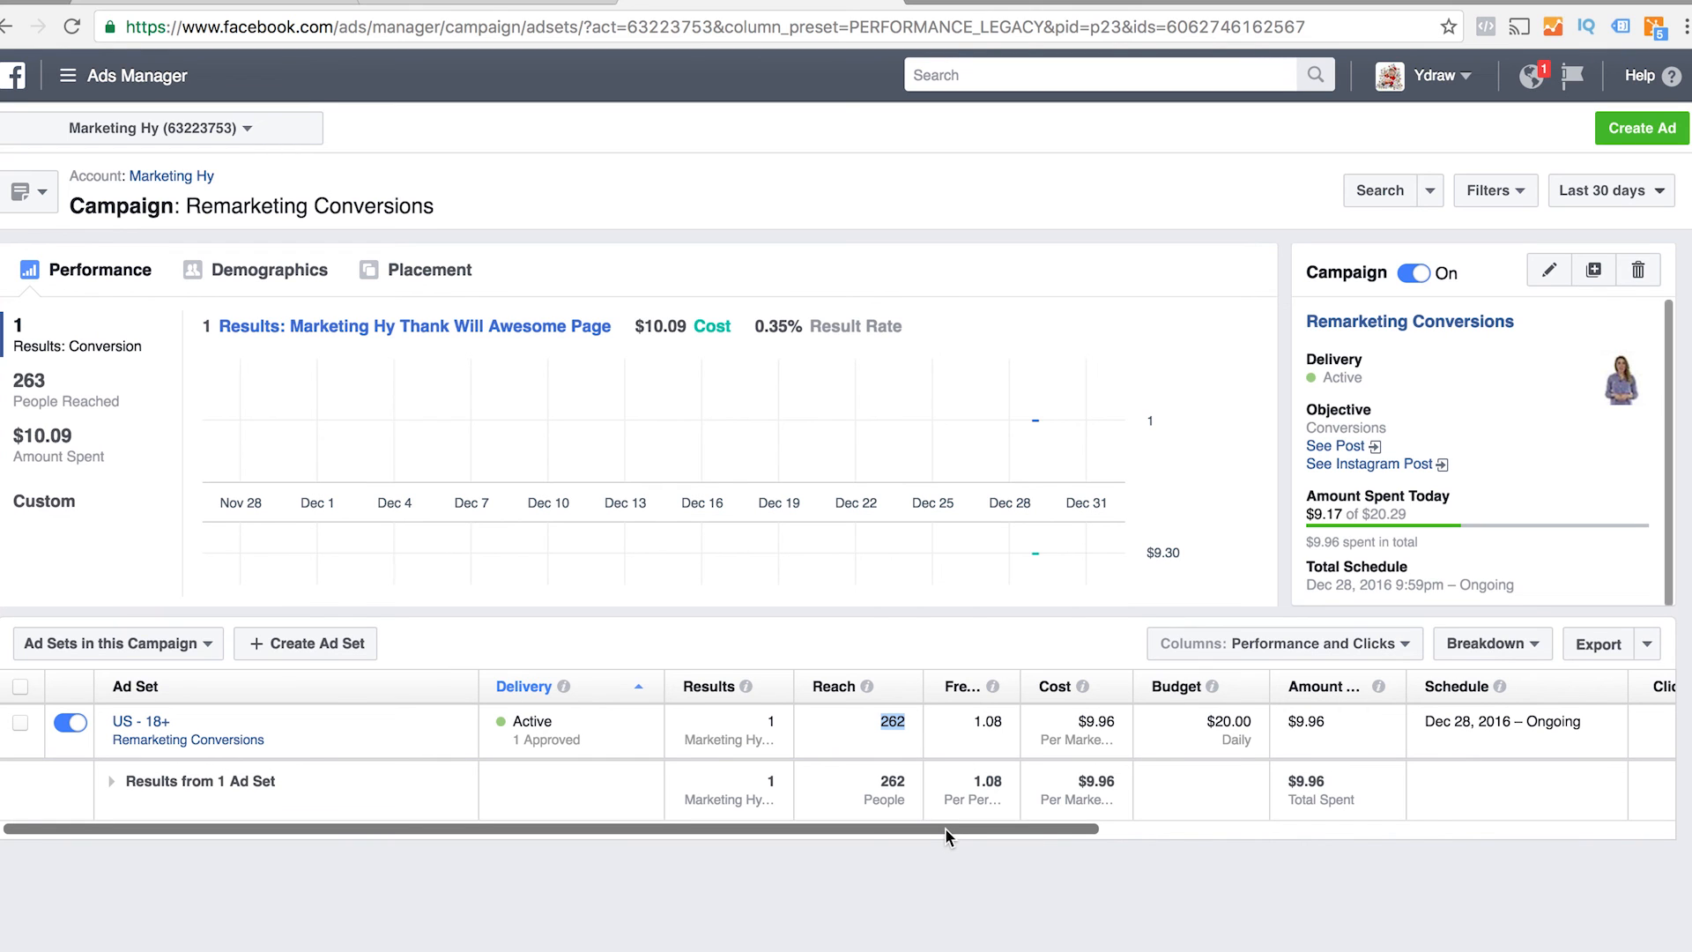
left_click_drag(945, 828, 1610, 843)
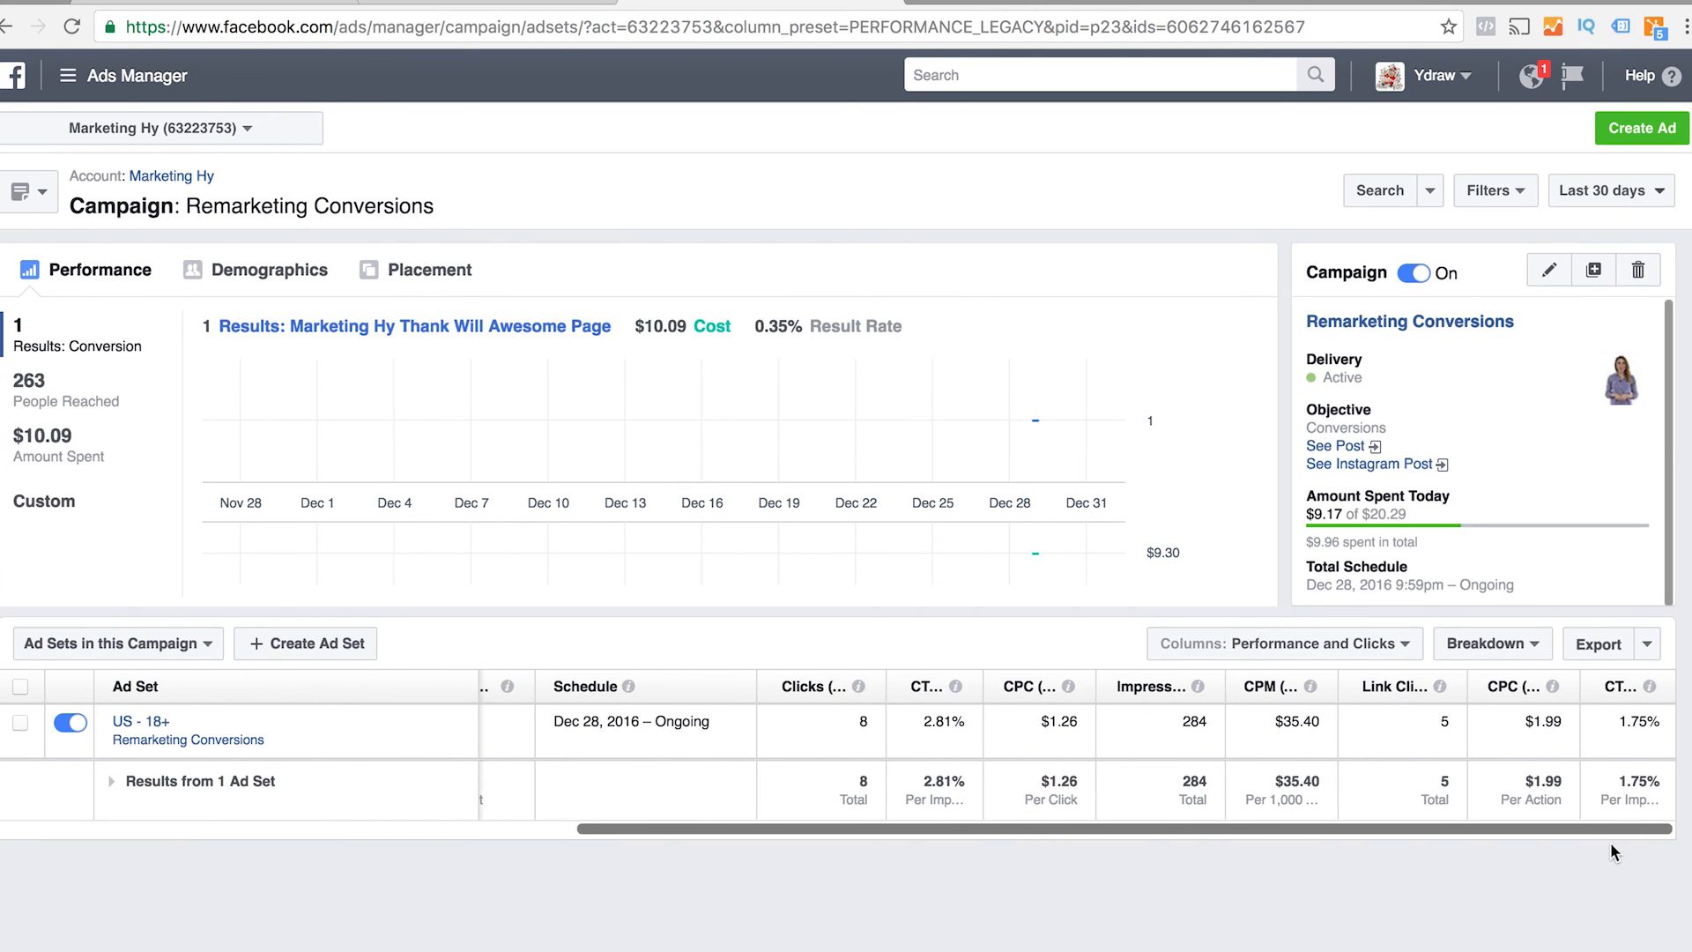
Switch the Remarketing Conversions ad set table to the Performance columns.
left_click(1351, 648)
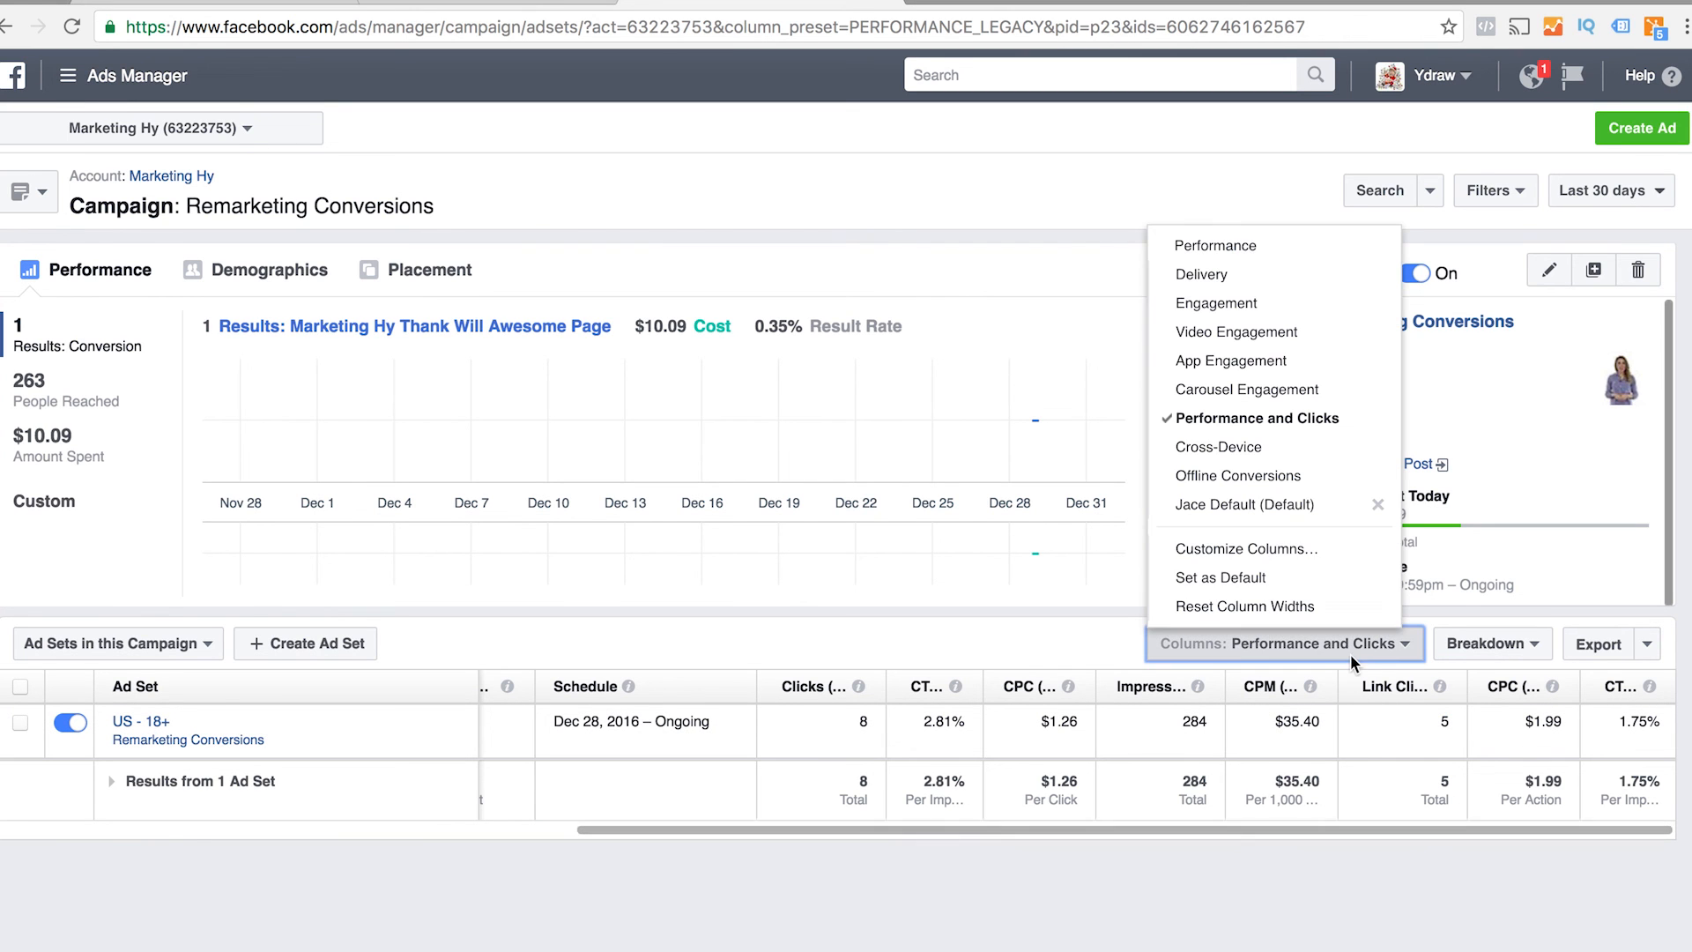
left_click(1215, 246)
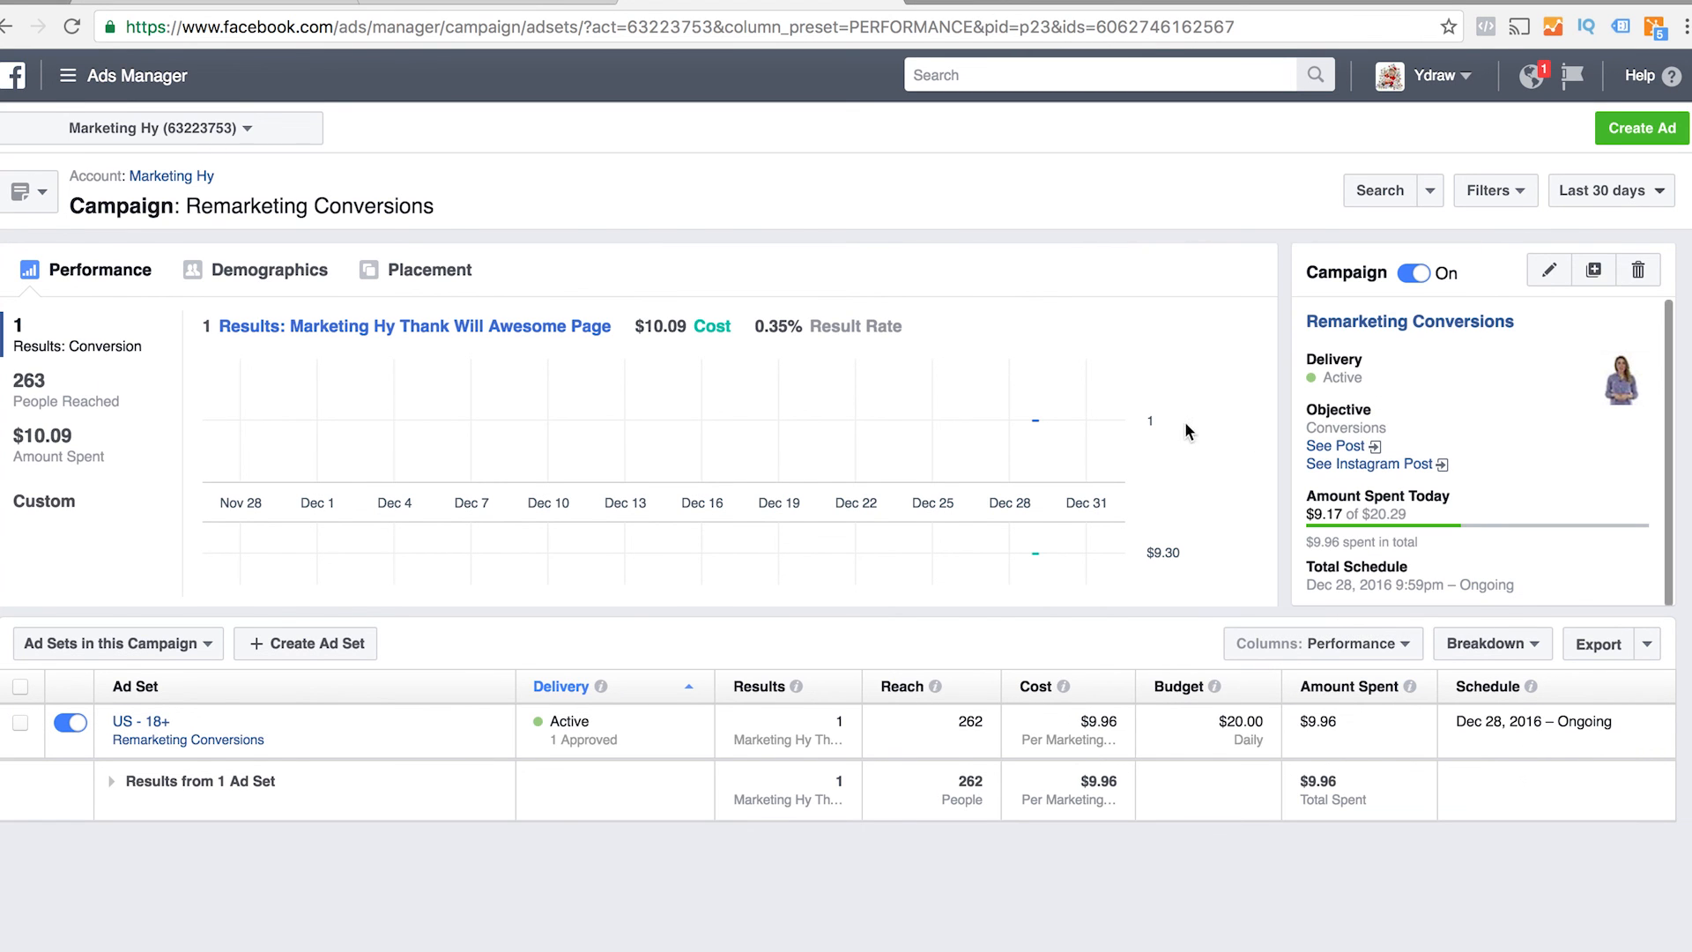